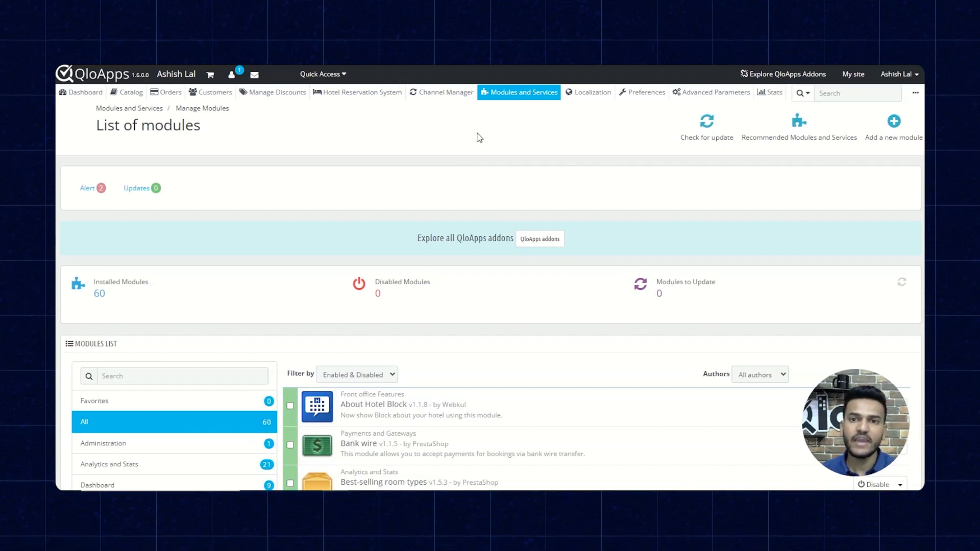
- Upload the qlogooglecalendarsync zip file as a new module and install it from the module management page
{"action": "mouse_move", "coordinate": [526, 97]}
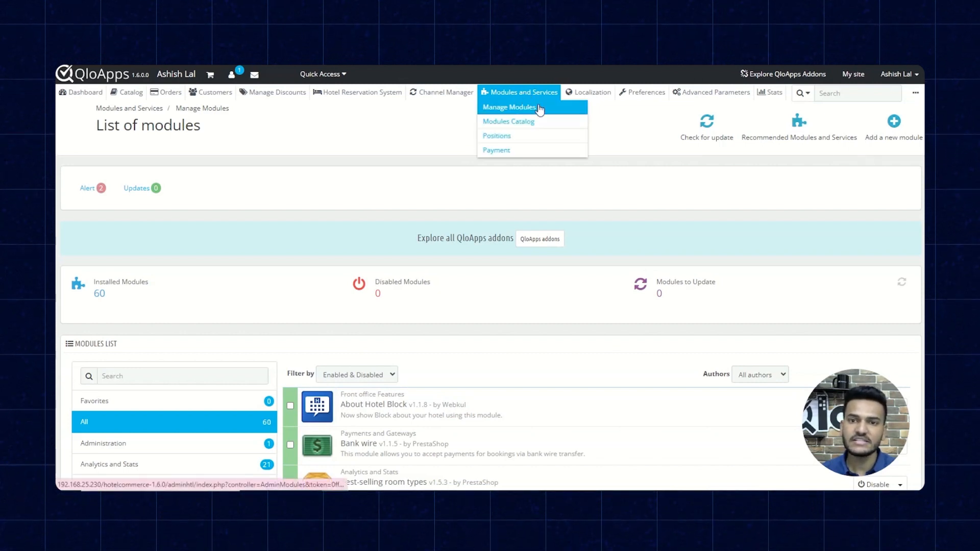
{"action": "left_click", "coordinate": [540, 109]}
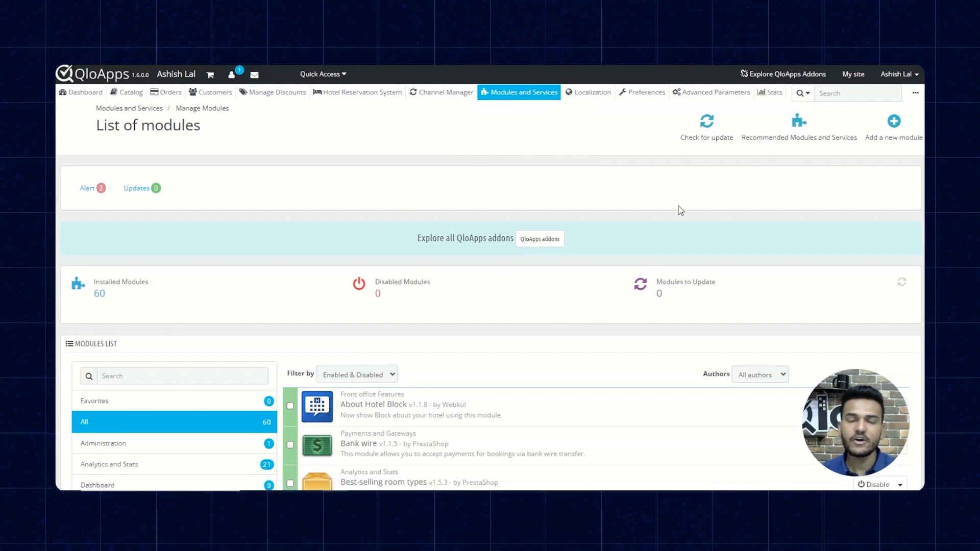
{"action": "left_click", "coordinate": [895, 123]}
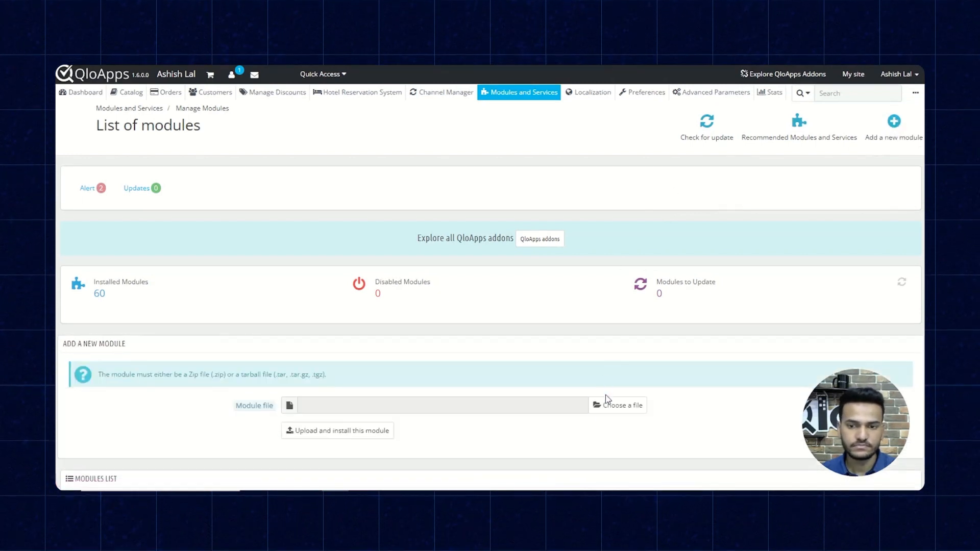
{"action": "left_click", "coordinate": [605, 412]}
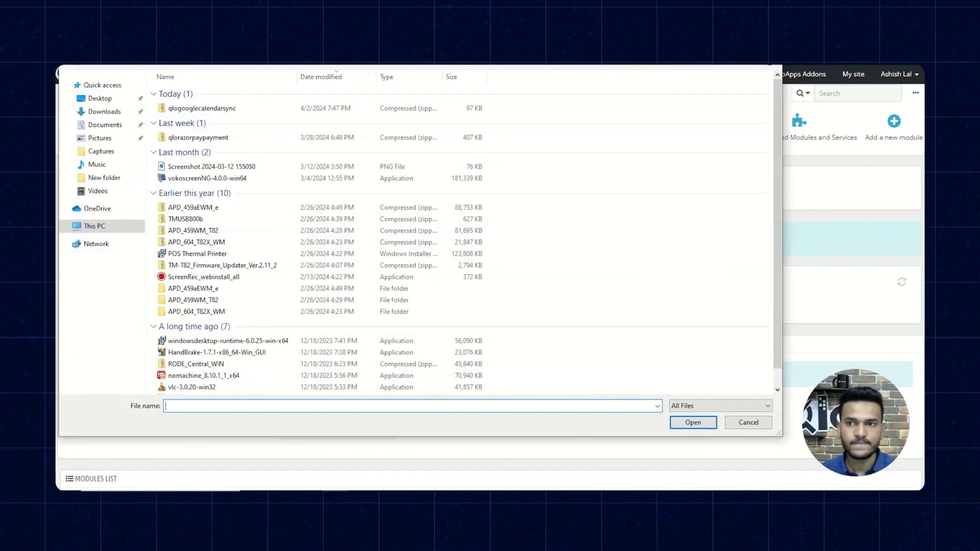
{"action": "left_click", "coordinate": [771, 29]}
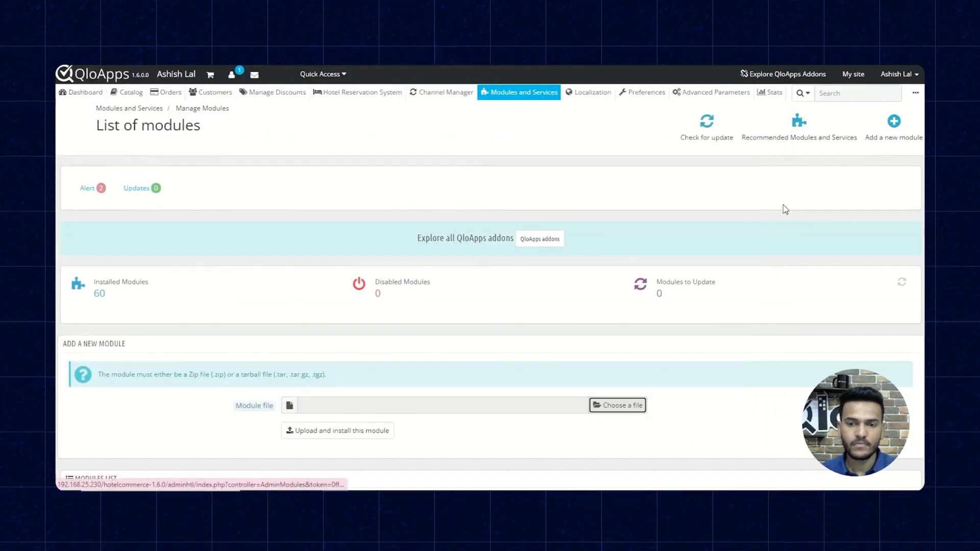
{"action": "left_click", "coordinate": [617, 411]}
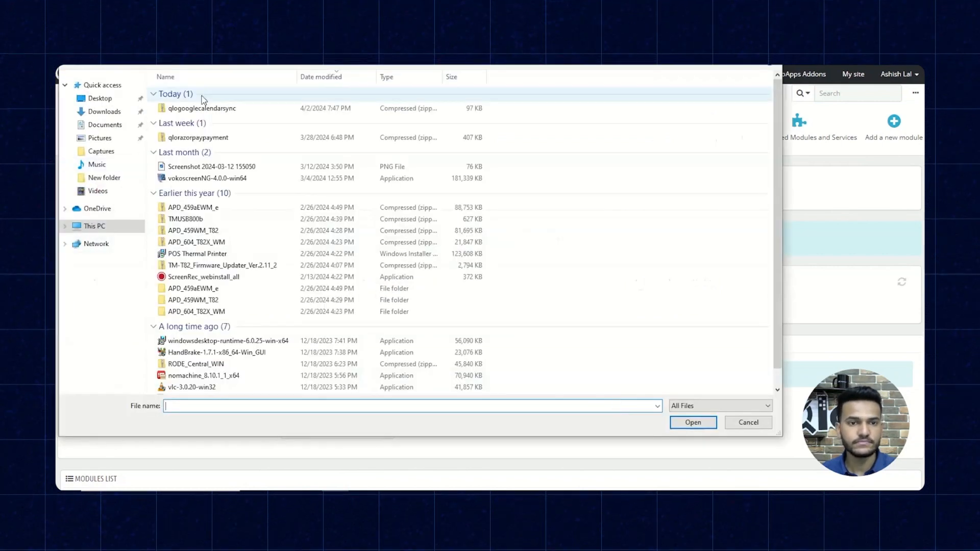
{"action": "left_click", "coordinate": [217, 109]}
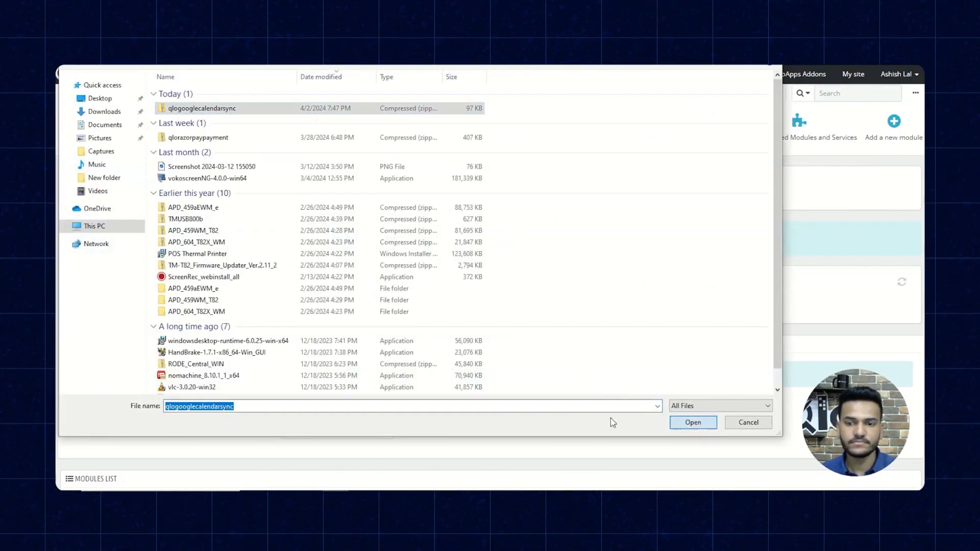
{"action": "key", "text": "Return"}
{"action": "left_click", "coordinate": [366, 437]}
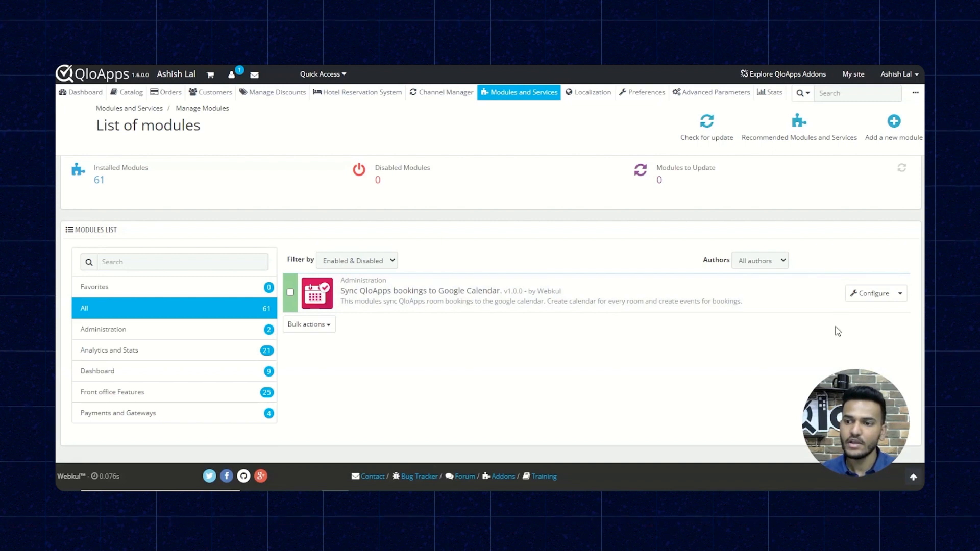
- Open the Google Calendar sync module's configuration and review its API credentials, calendar sync settings, syncing actions and cron job section
{"action": "left_click", "coordinate": [873, 295]}
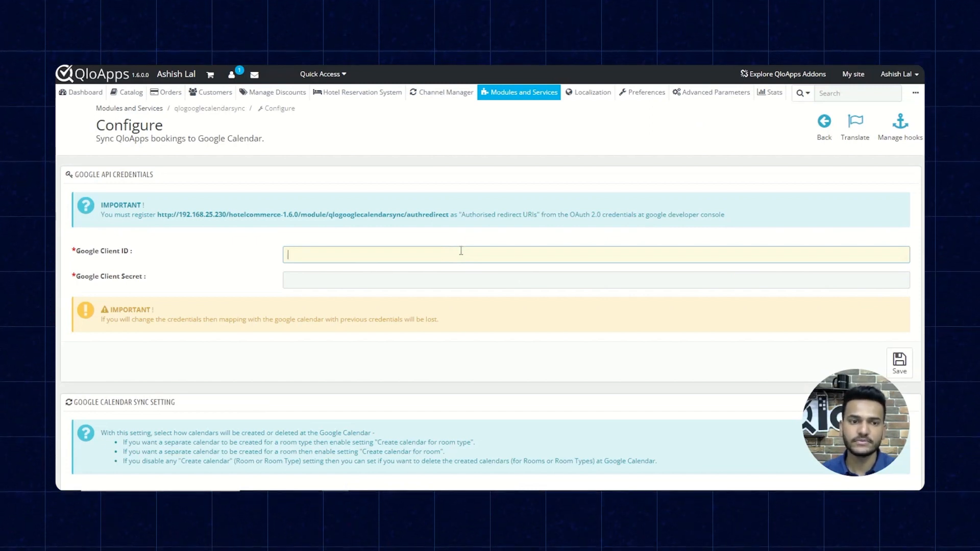
{"action": "left_click", "coordinate": [227, 266]}
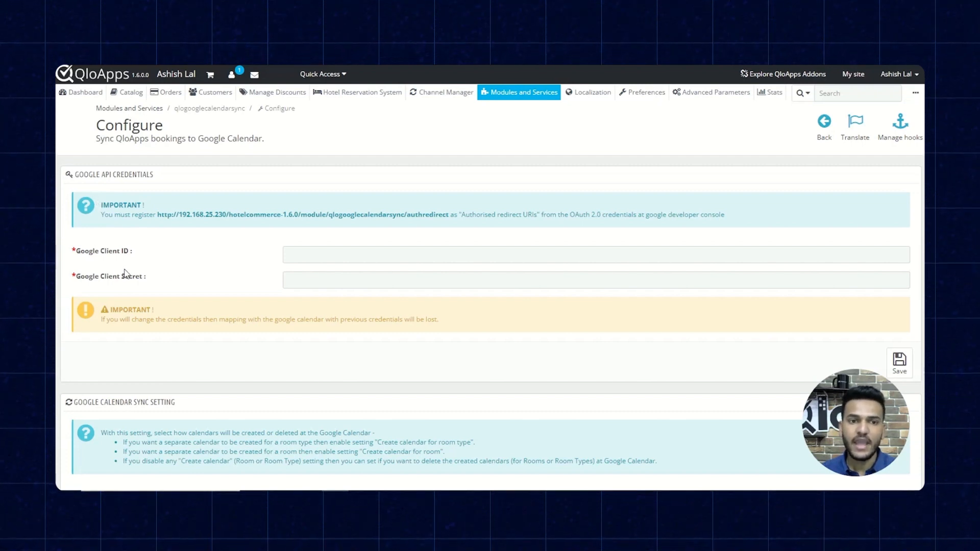
{"action": "scroll", "coordinate": [204, 272], "scroll_direction": "down", "scroll_amount": 2}
{"action": "scroll", "coordinate": [184, 261], "scroll_direction": "up", "scroll_amount": 1}
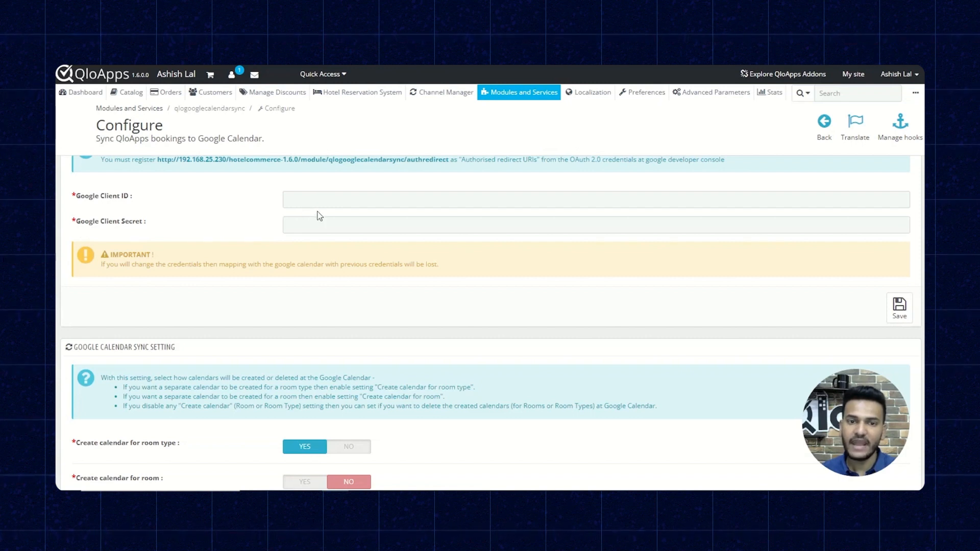
{"action": "scroll", "coordinate": [317, 218], "scroll_direction": "down", "scroll_amount": 3}
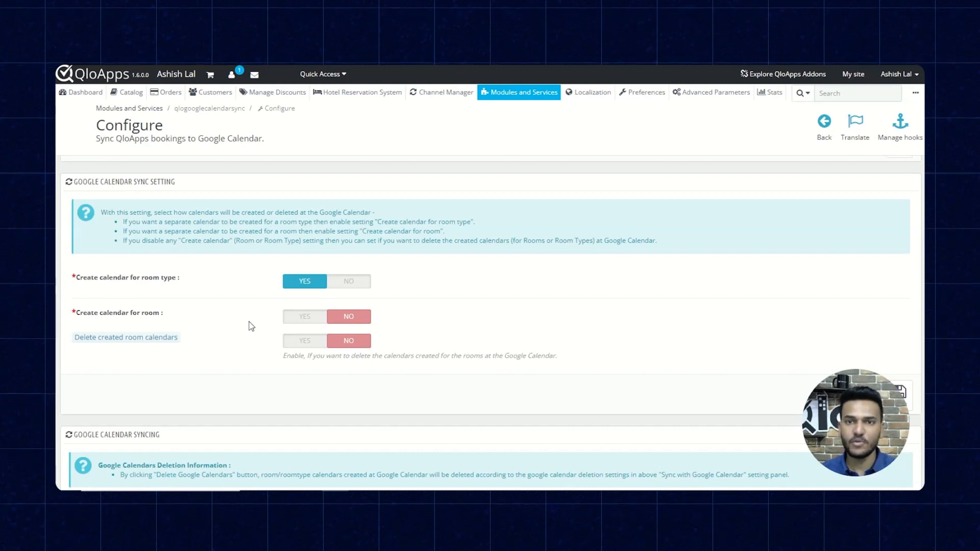
{"action": "scroll", "coordinate": [194, 359], "scroll_direction": "down", "scroll_amount": 2}
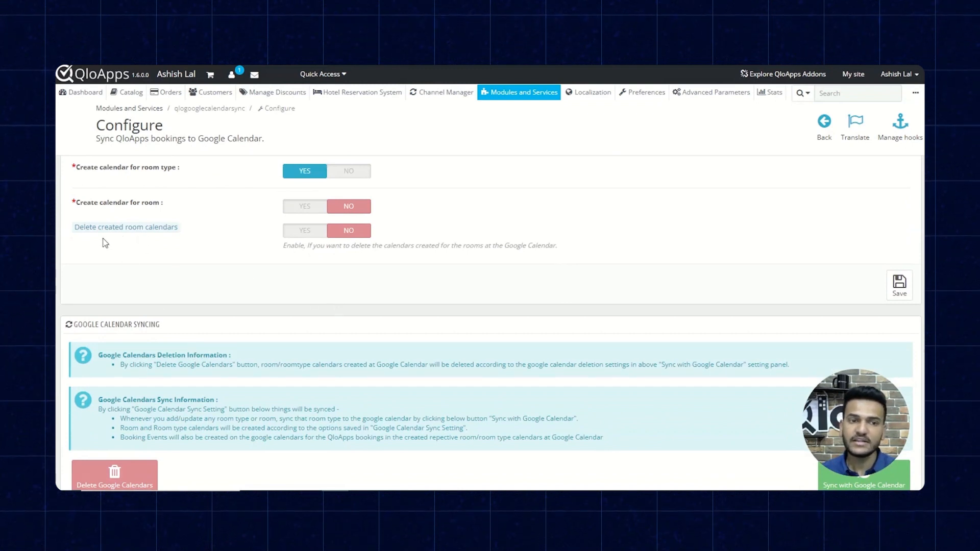
{"action": "mouse_move", "coordinate": [148, 233]}
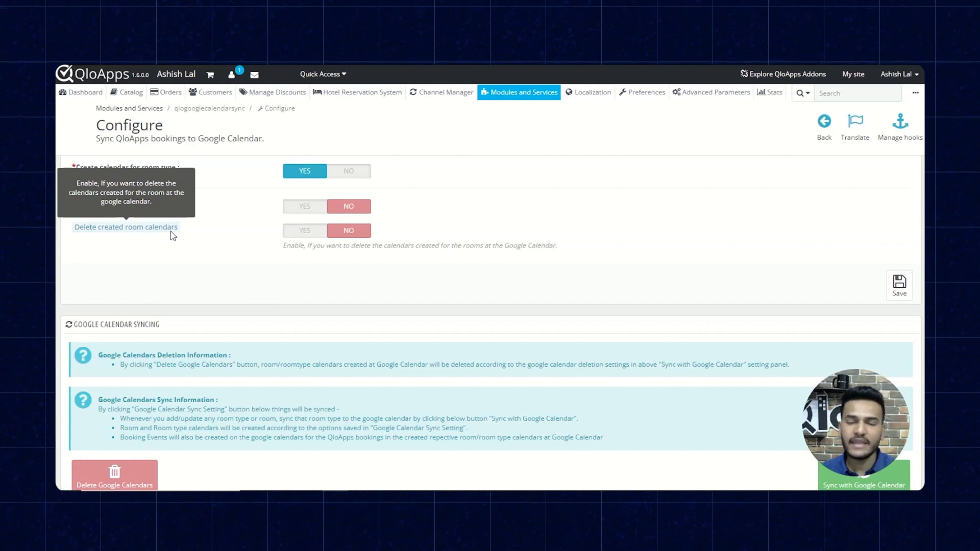
{"action": "scroll", "coordinate": [216, 267], "scroll_direction": "down", "scroll_amount": 2}
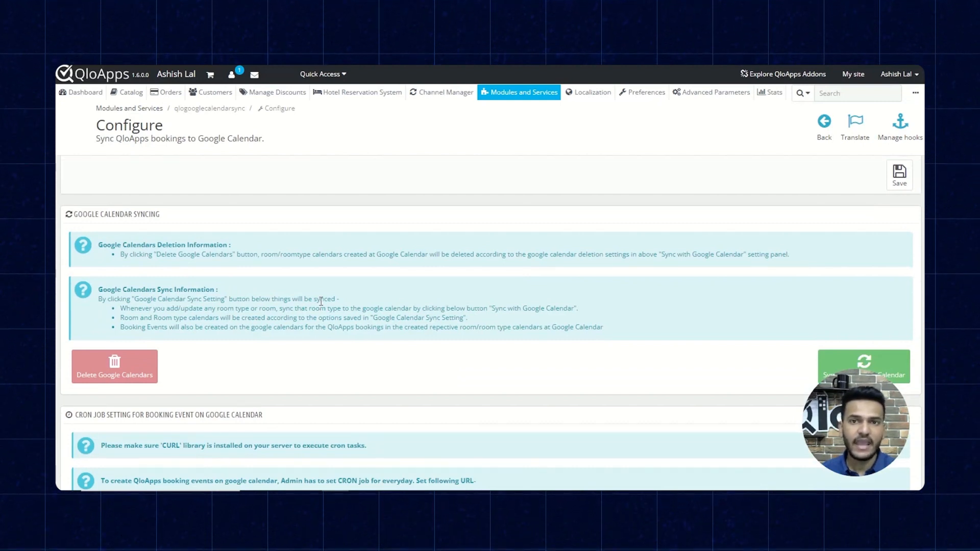
{"action": "scroll", "coordinate": [321, 301], "scroll_direction": "down", "scroll_amount": 1}
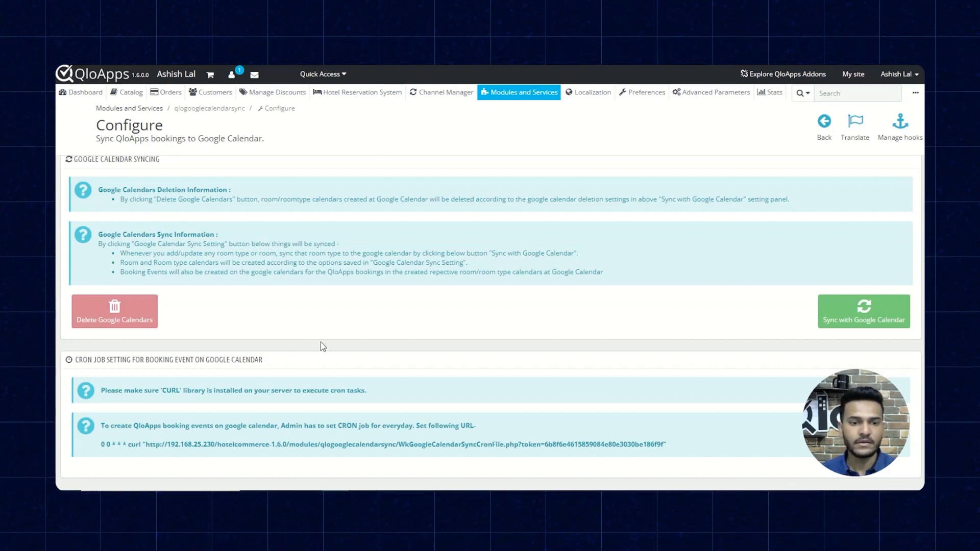
{"action": "scroll", "coordinate": [320, 342], "scroll_direction": "up", "scroll_amount": 10}
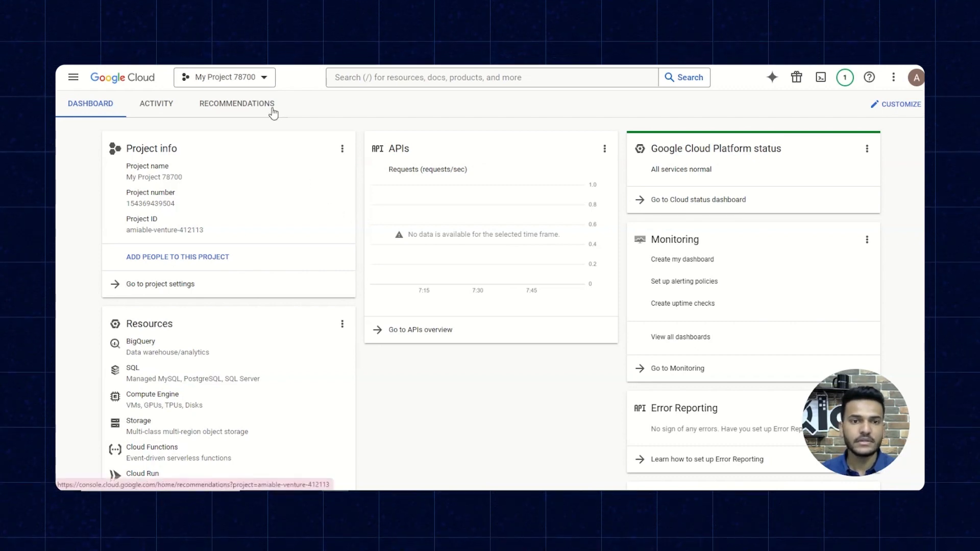
- In Google Cloud, create a new project with No organization as its location and make it the active project
{"action": "left_click", "coordinate": [263, 82]}
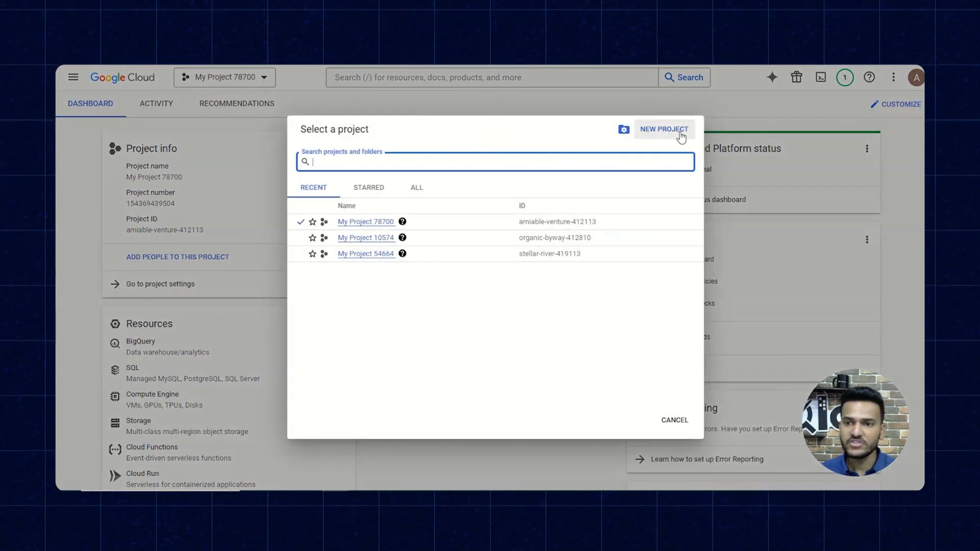
{"action": "left_click", "coordinate": [680, 134]}
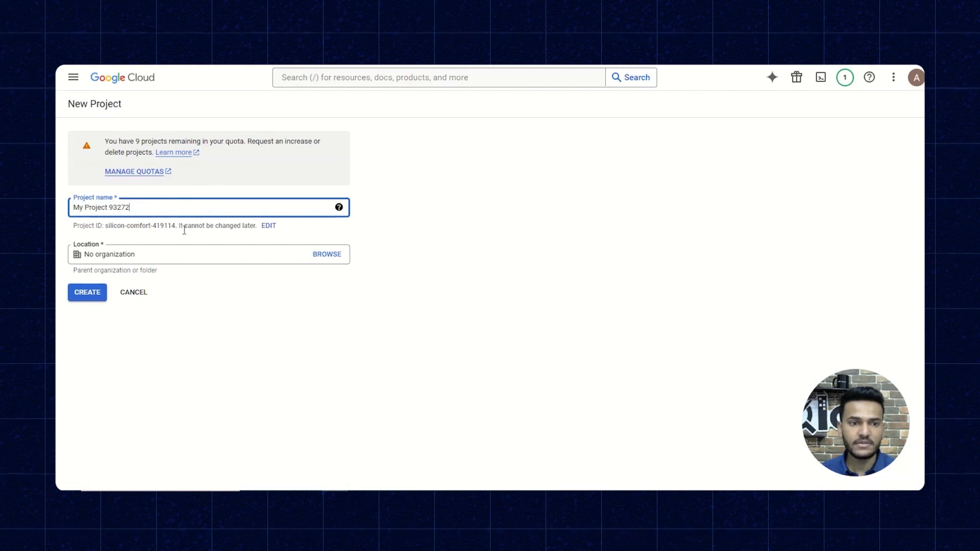
{"action": "left_click", "coordinate": [181, 254]}
{"action": "left_click", "coordinate": [319, 255]}
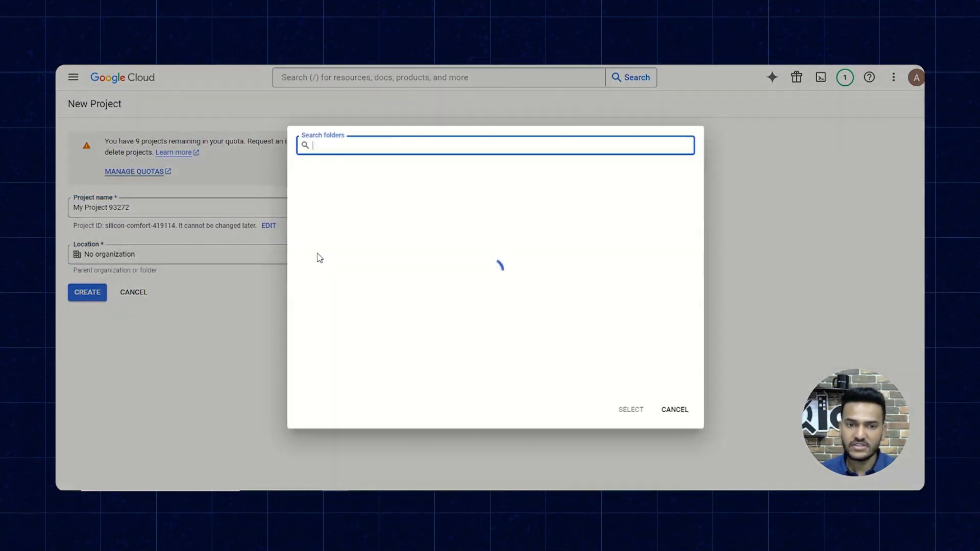
{"action": "left_click", "coordinate": [327, 189]}
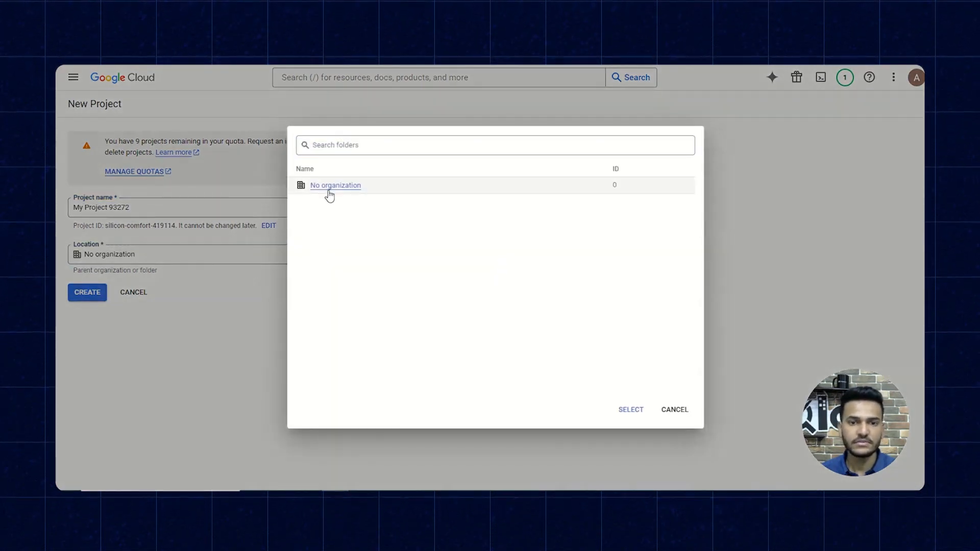
{"action": "left_click", "coordinate": [630, 410]}
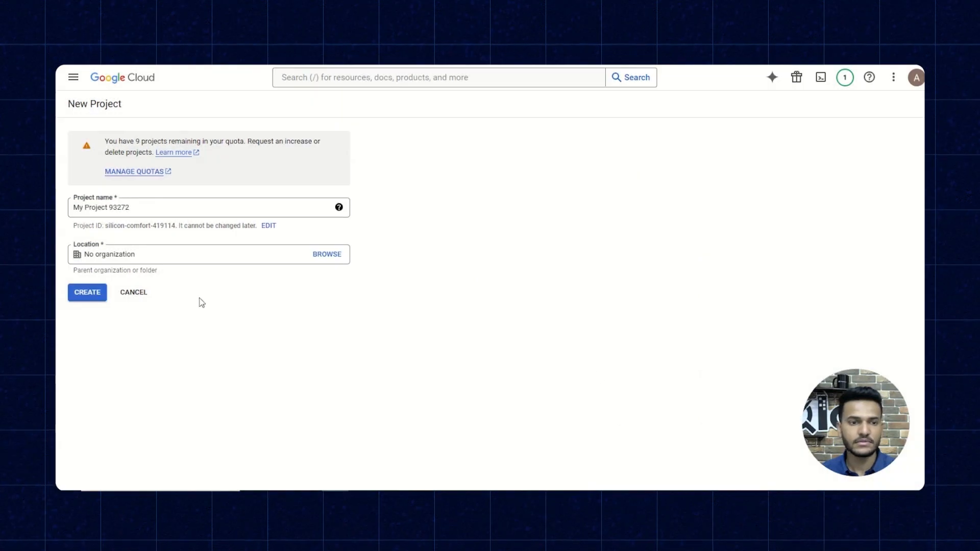
{"action": "left_click", "coordinate": [84, 293]}
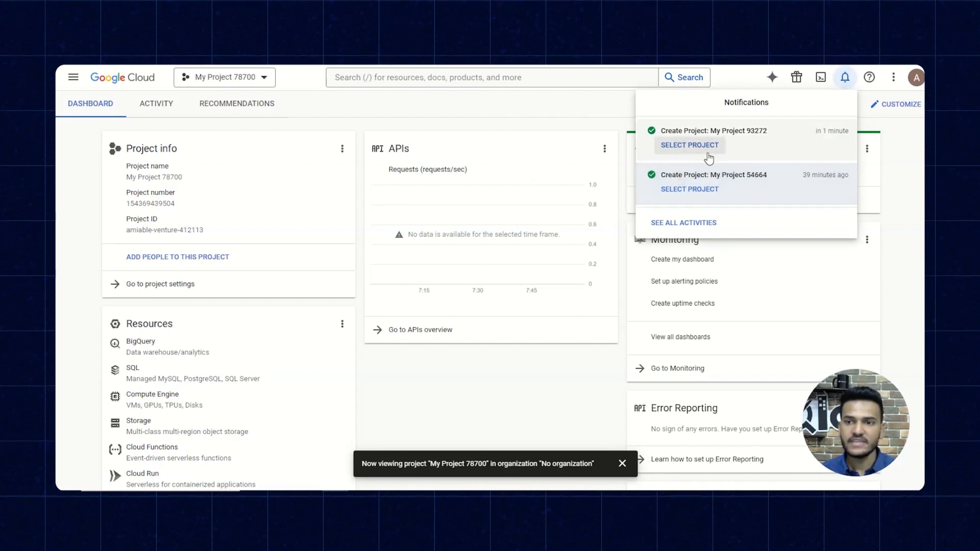
{"action": "left_click", "coordinate": [733, 137]}
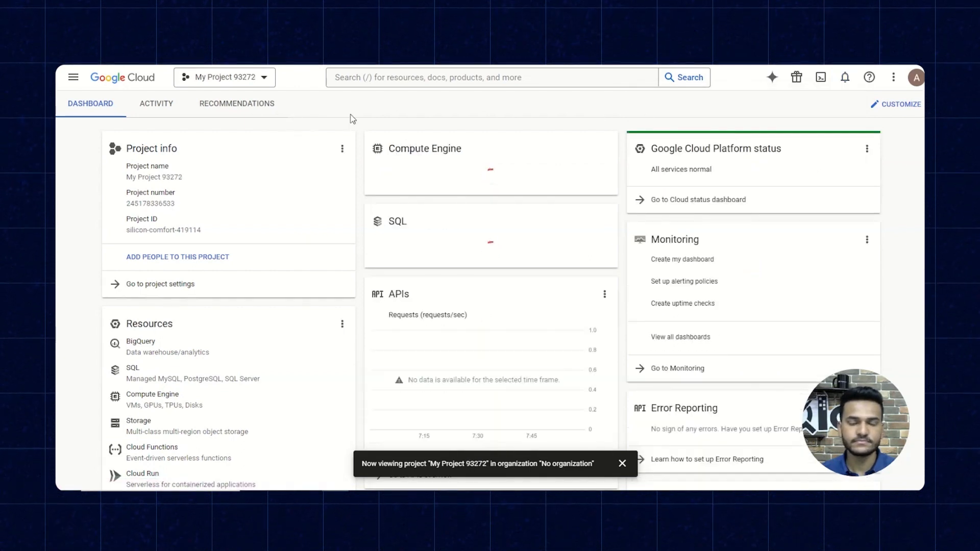
- Open the new project's API credentials and start creating an OAuth client ID
{"action": "left_click", "coordinate": [74, 78]}
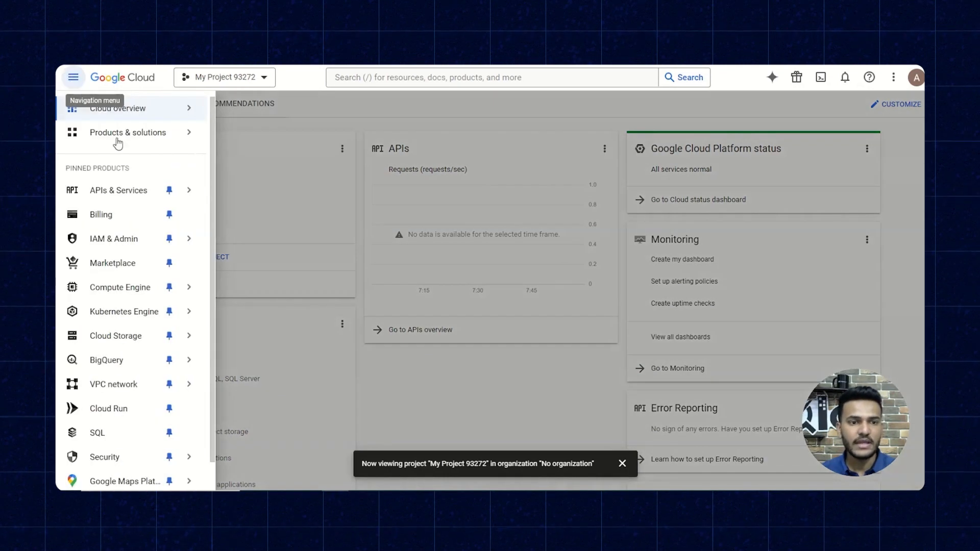
{"action": "mouse_move", "coordinate": [143, 190]}
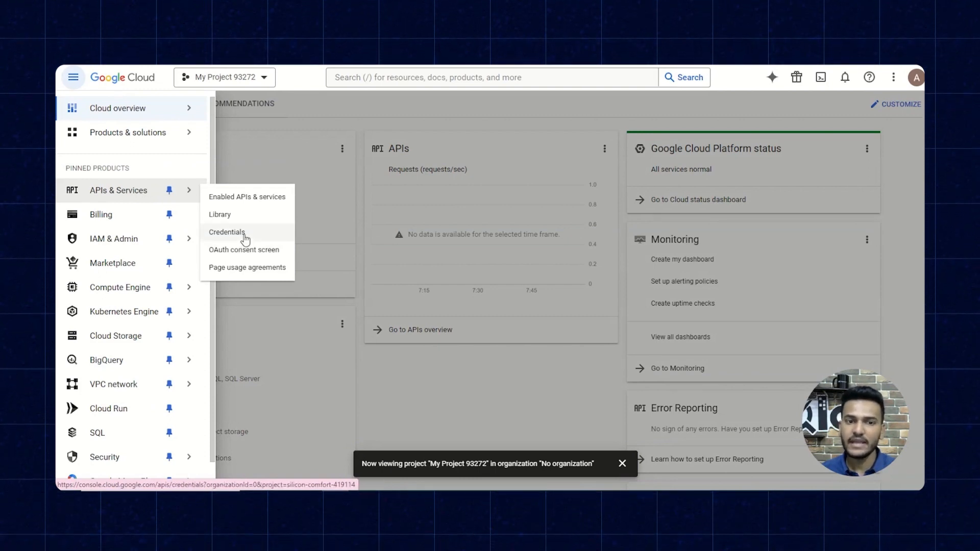
{"action": "left_click", "coordinate": [245, 239]}
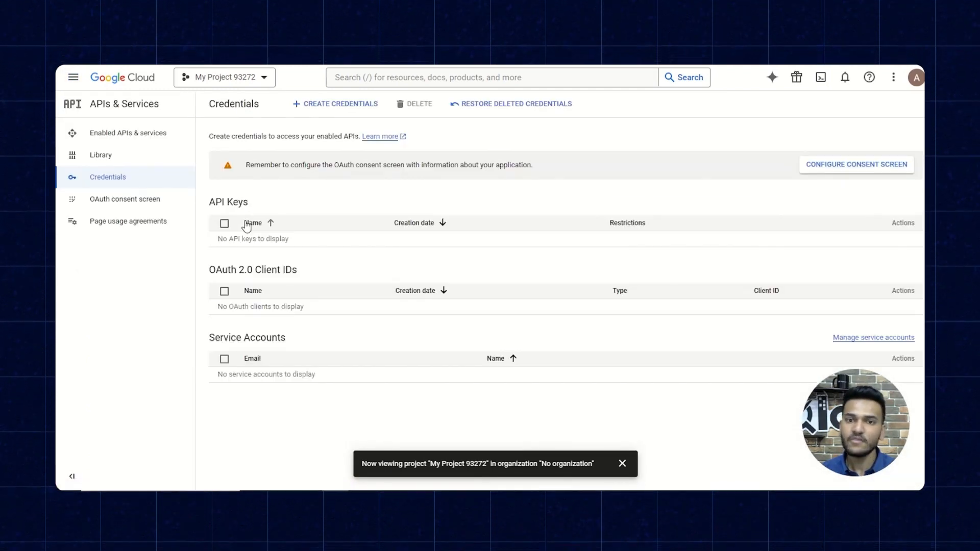
{"action": "left_click", "coordinate": [349, 107]}
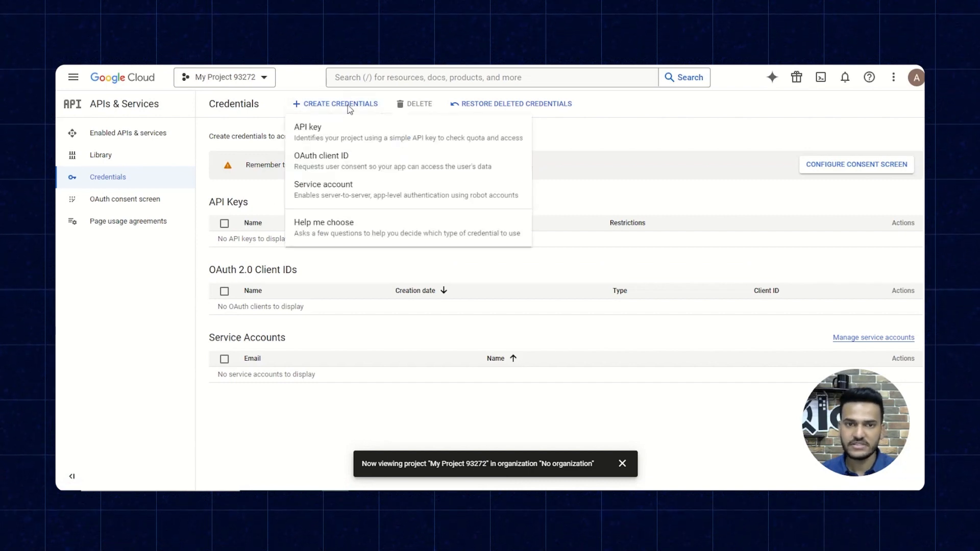
{"action": "left_click", "coordinate": [371, 168]}
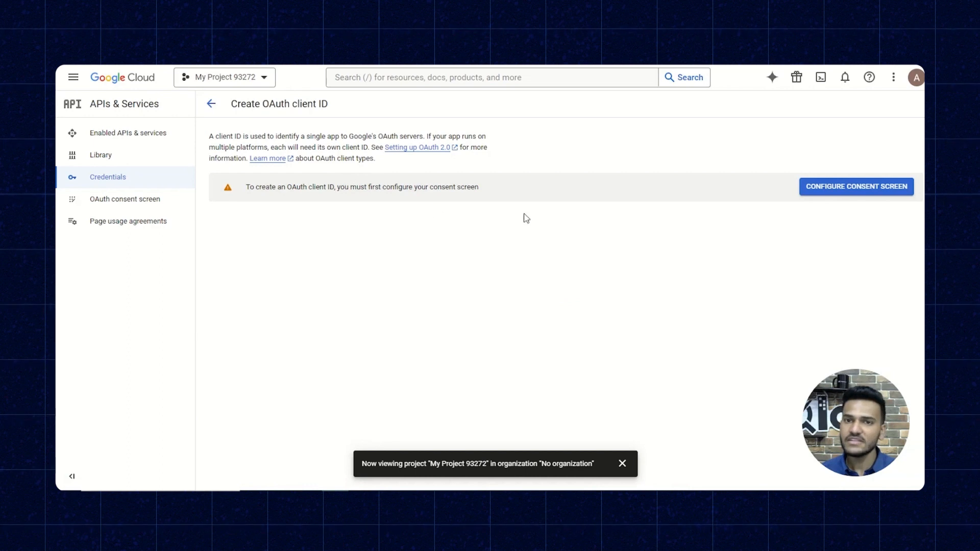
- Begin configuring the OAuth consent screen with External as the user type
{"action": "left_click", "coordinate": [841, 189]}
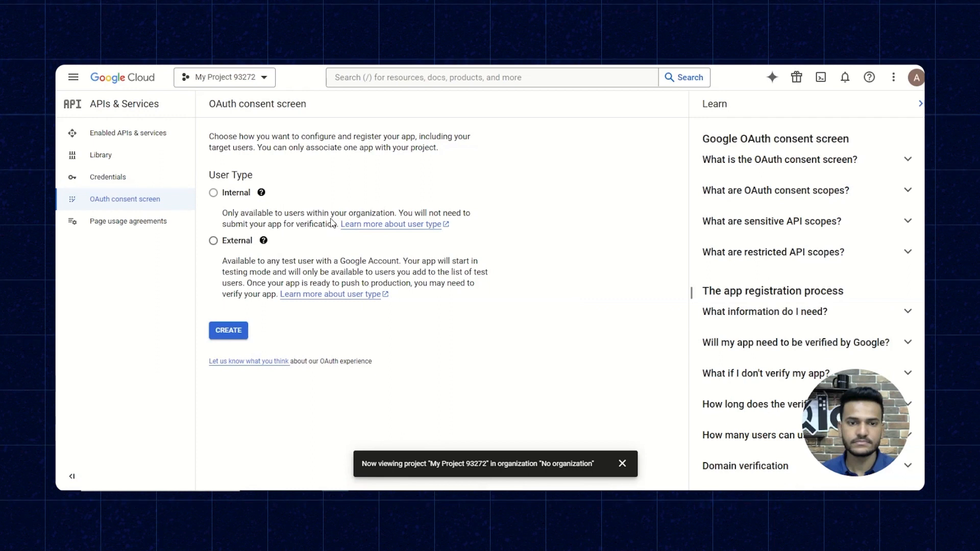
{"action": "left_click", "coordinate": [214, 241]}
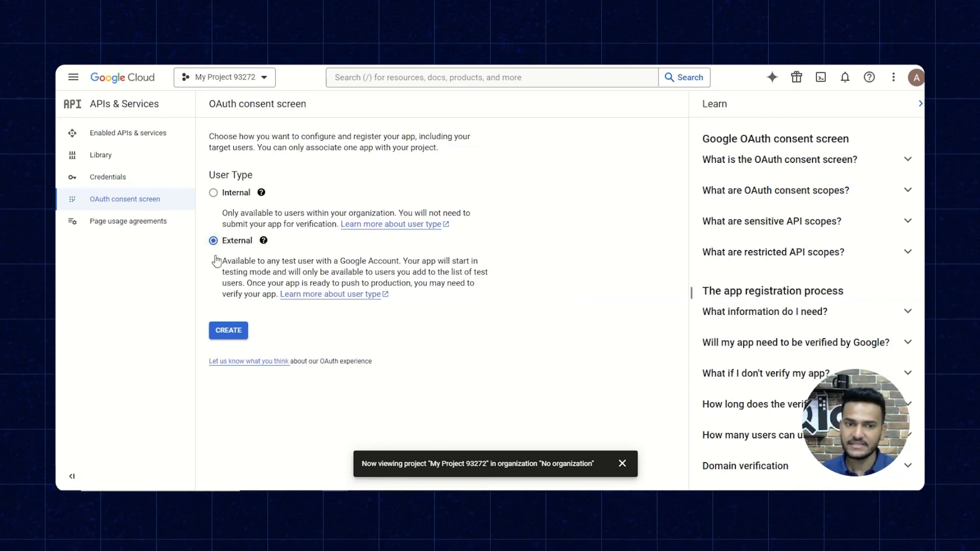
{"action": "left_click", "coordinate": [238, 334]}
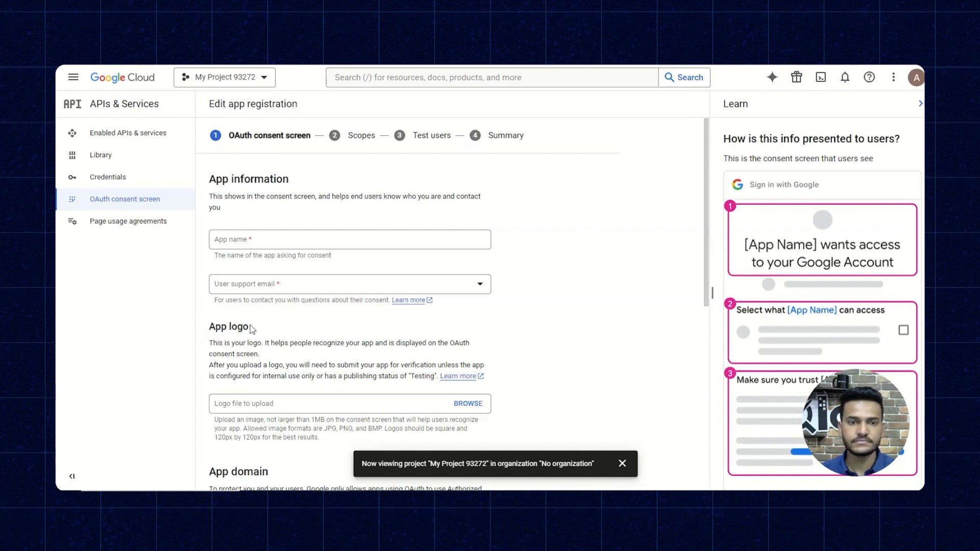
- Set the consent screen's app name to webkul and select the account's e-mail as the user support email
{"action": "left_click", "coordinate": [380, 236]}
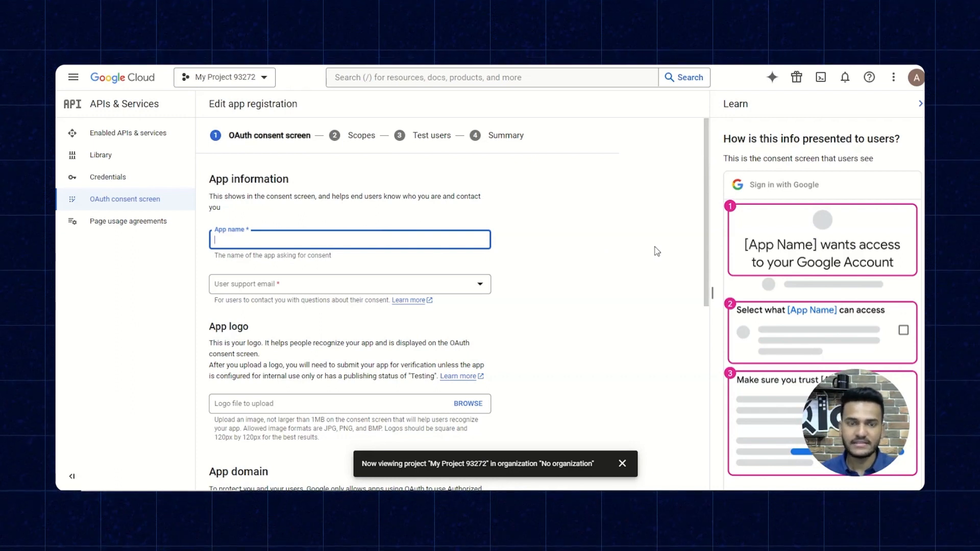
{"action": "key", "text": "Tab"}
{"action": "left_click", "coordinate": [483, 285]}
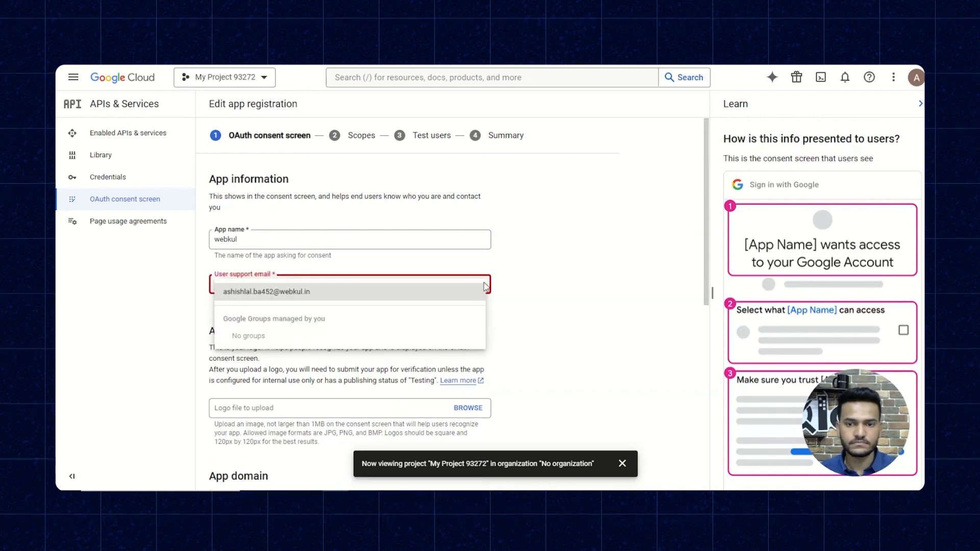
{"action": "left_click", "coordinate": [265, 287]}
{"action": "scroll", "coordinate": [355, 296], "scroll_direction": "down", "scroll_amount": 3}
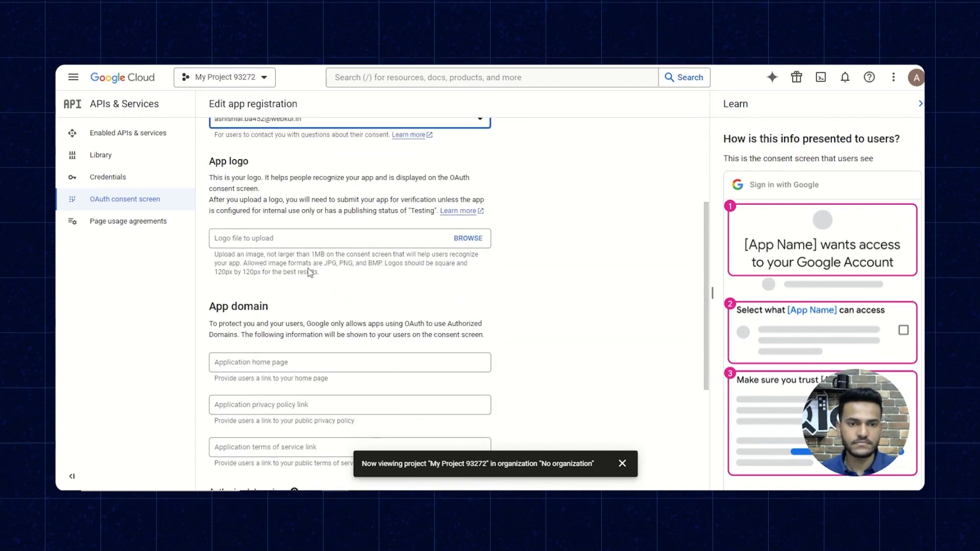
- Keep the account's e-mail as user support email, enter it as the developer contact address, and save the app information
{"action": "scroll", "coordinate": [351, 262], "scroll_direction": "down", "scroll_amount": 1}
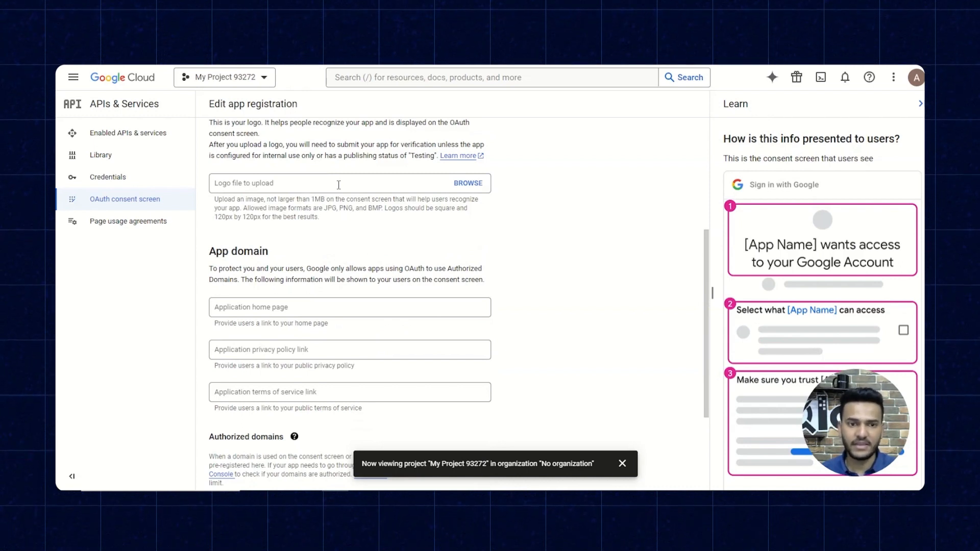
{"action": "scroll", "coordinate": [311, 297], "scroll_direction": "down", "scroll_amount": 3}
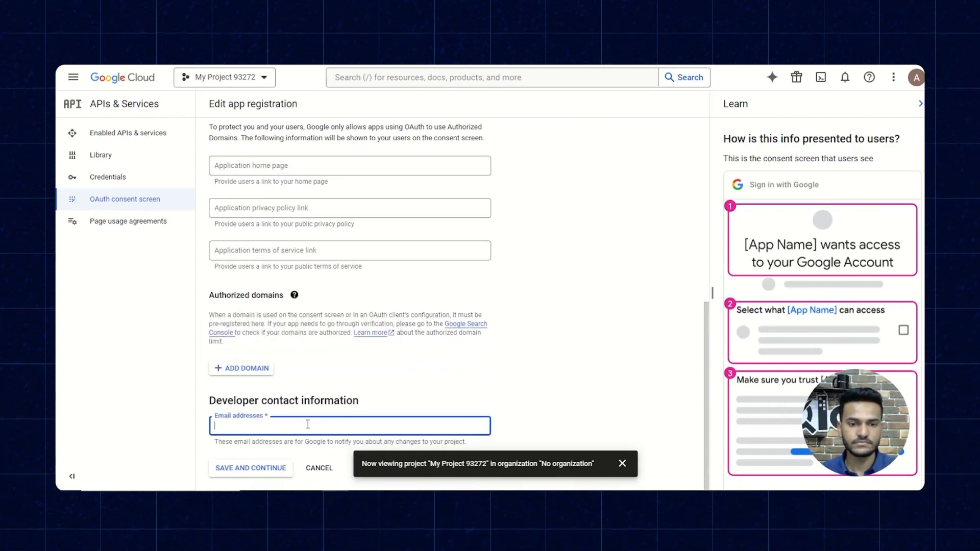
{"action": "scroll", "coordinate": [307, 357], "scroll_direction": "up", "scroll_amount": 5}
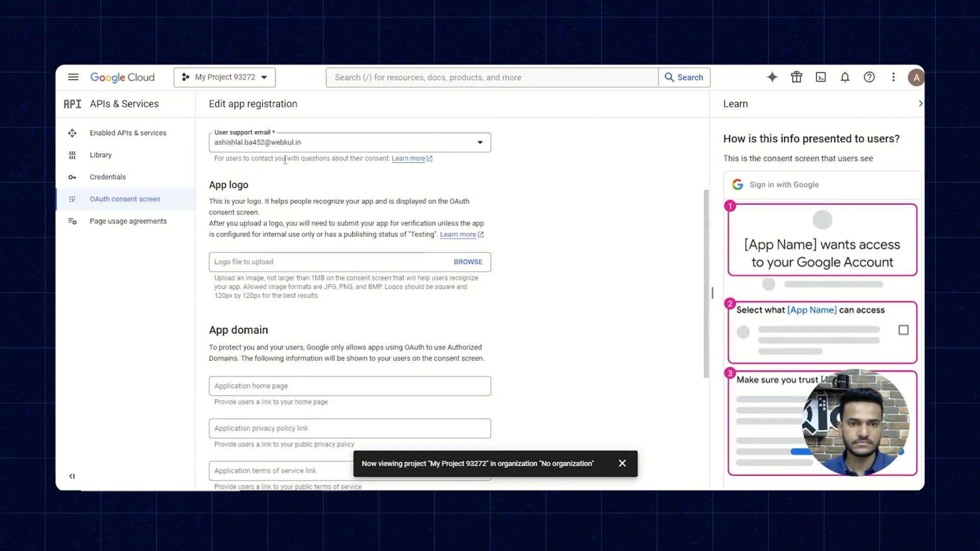
{"action": "left_click", "coordinate": [286, 143]}
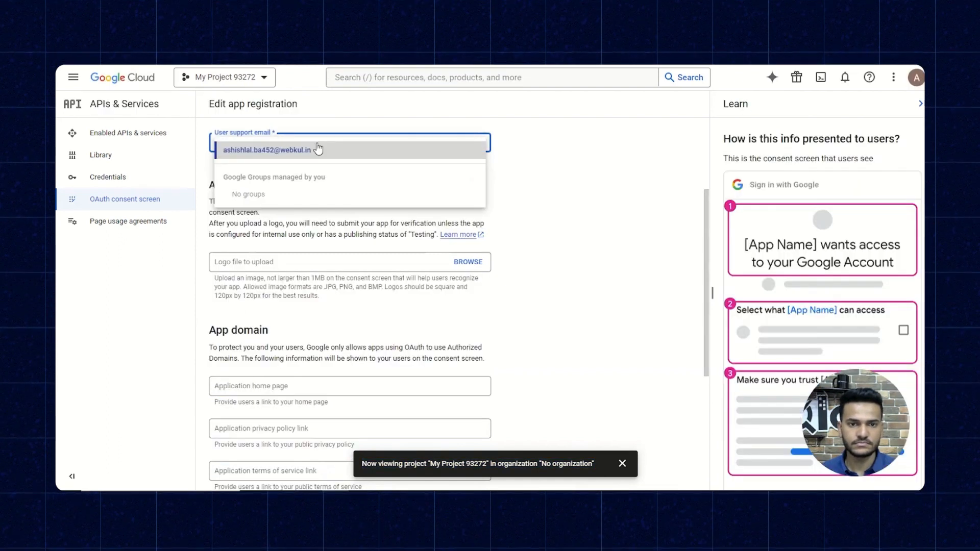
{"action": "left_click", "coordinate": [318, 149]}
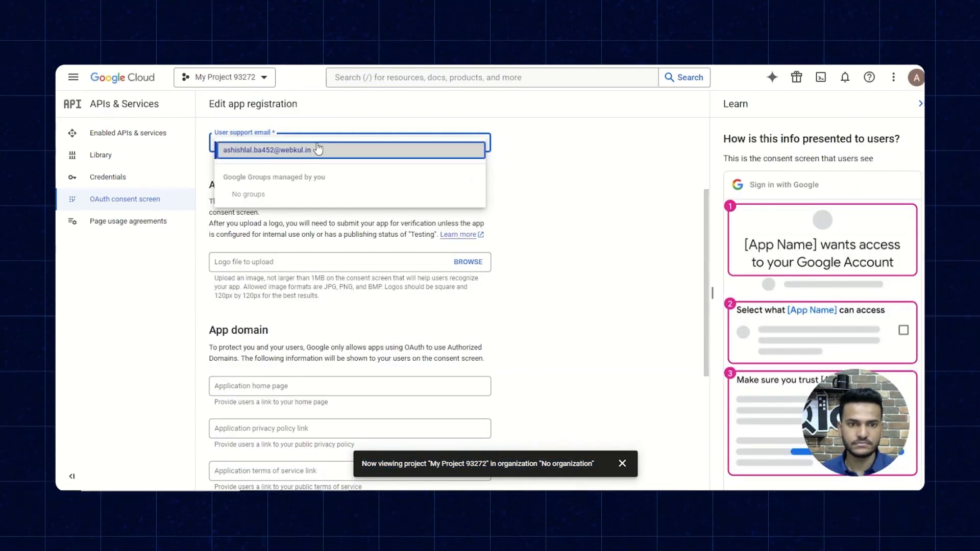
{"action": "scroll", "coordinate": [565, 296], "scroll_direction": "down", "scroll_amount": 5}
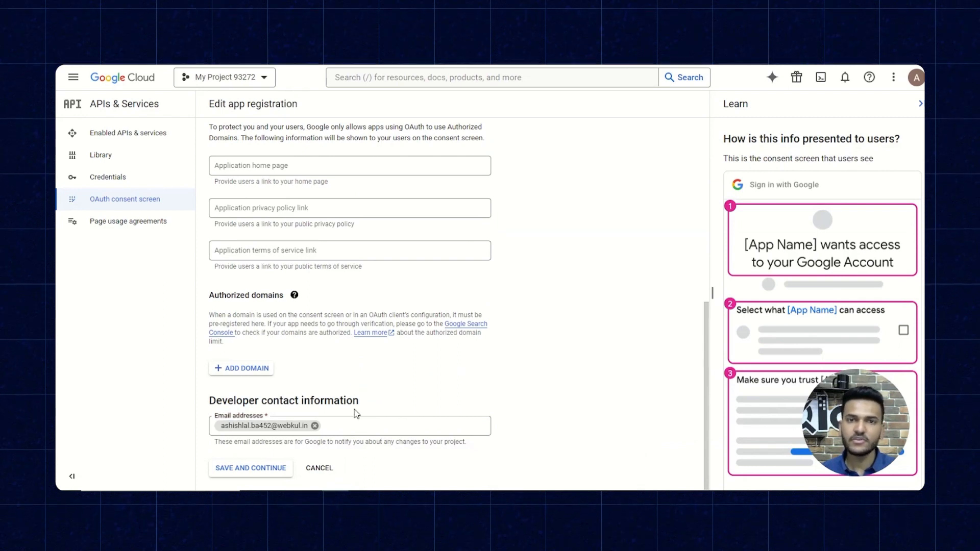
{"action": "left_click", "coordinate": [265, 468]}
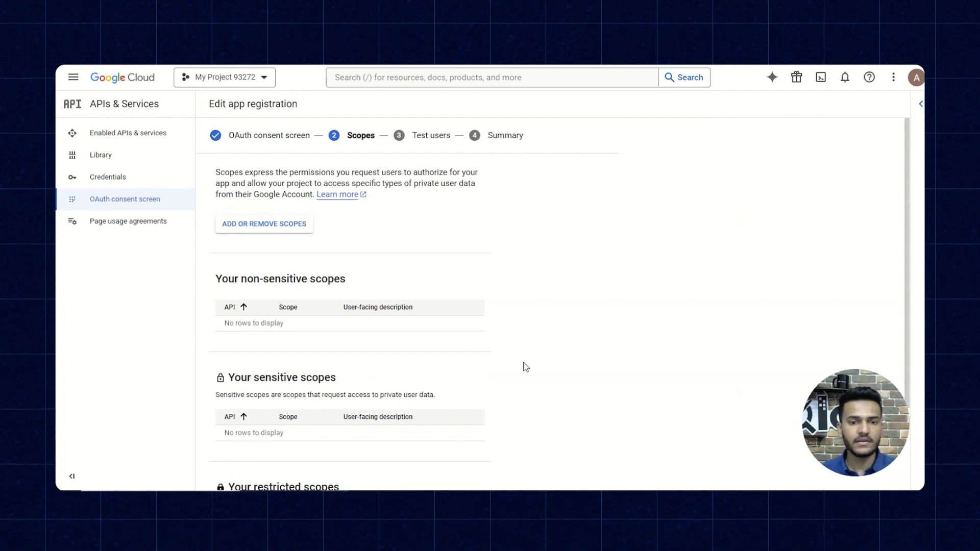
- Save and continue past the Scopes and Test users stages without adding any scopes or users
{"action": "scroll", "coordinate": [526, 368], "scroll_direction": "down", "scroll_amount": 2}
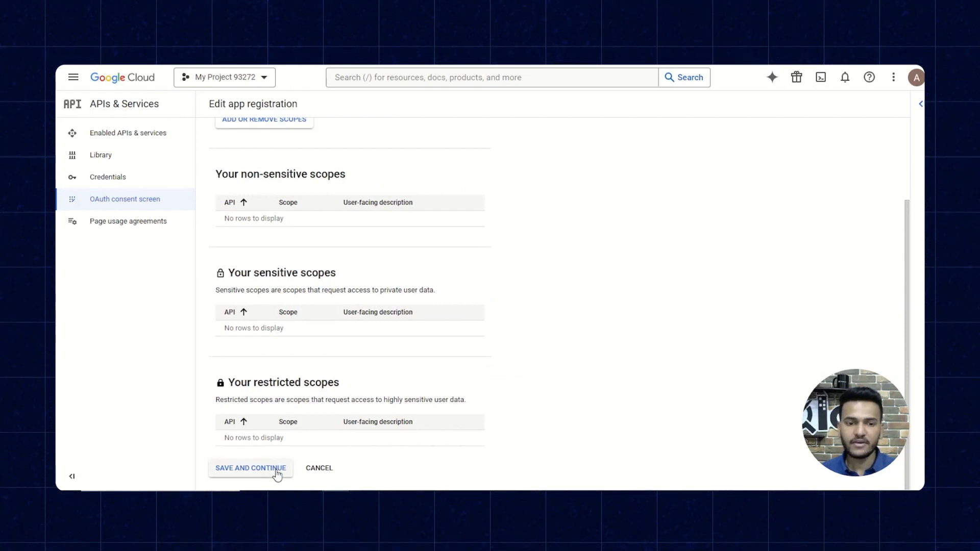
{"action": "left_click", "coordinate": [276, 470]}
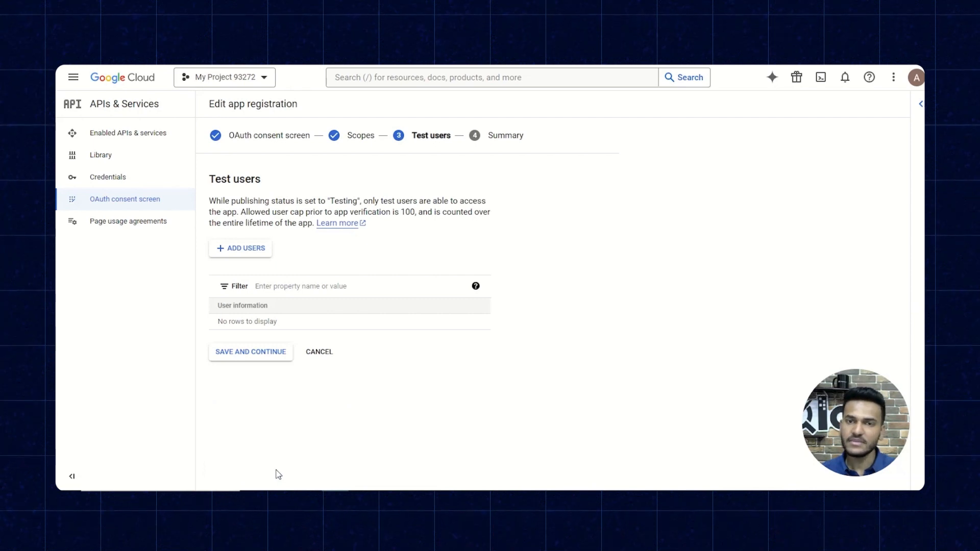
{"action": "left_click", "coordinate": [270, 357]}
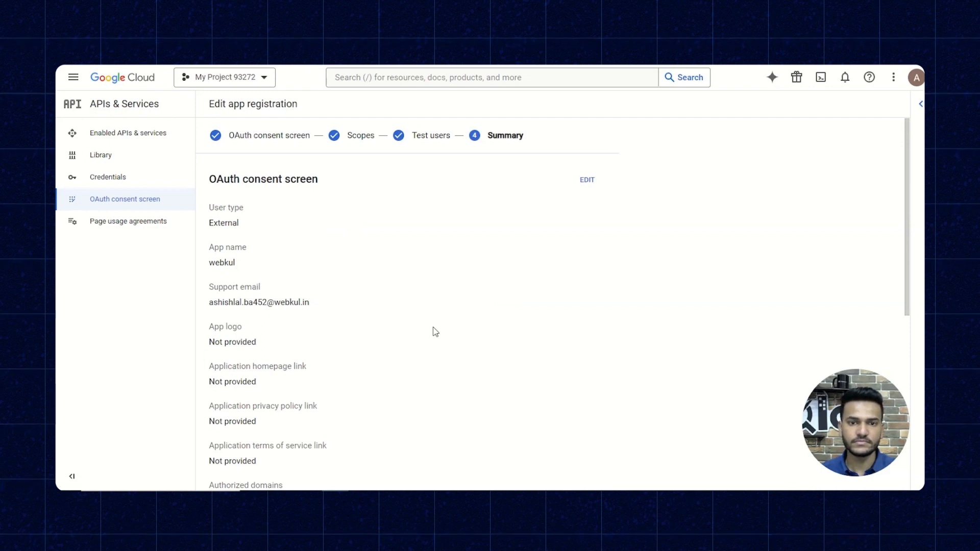
- Review the app registration summary, return to the consent screen overview, and look over its publishing status and test users
{"action": "scroll", "coordinate": [432, 331], "scroll_direction": "down", "scroll_amount": 5}
{"action": "scroll", "coordinate": [432, 331], "scroll_direction": "up", "scroll_amount": 5}
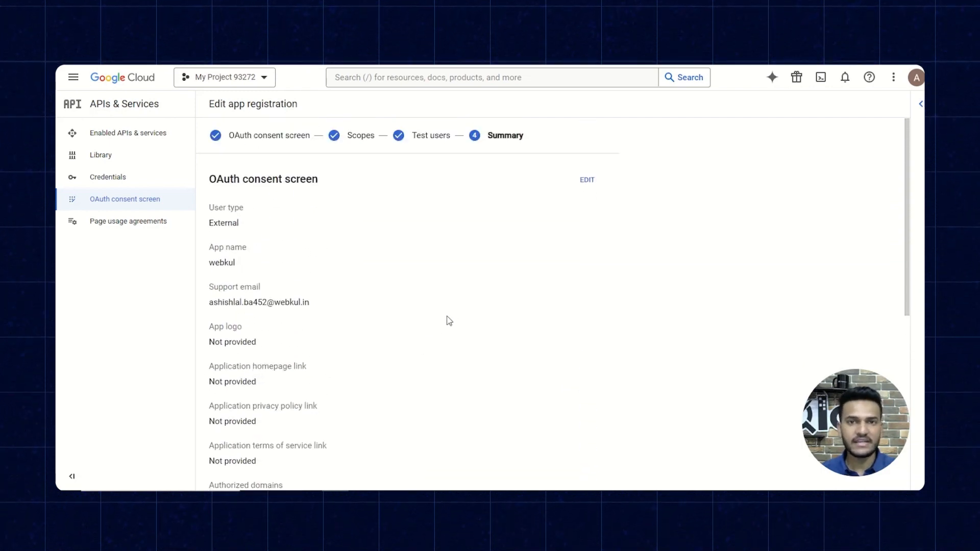
{"action": "scroll", "coordinate": [449, 320], "scroll_direction": "down", "scroll_amount": 3}
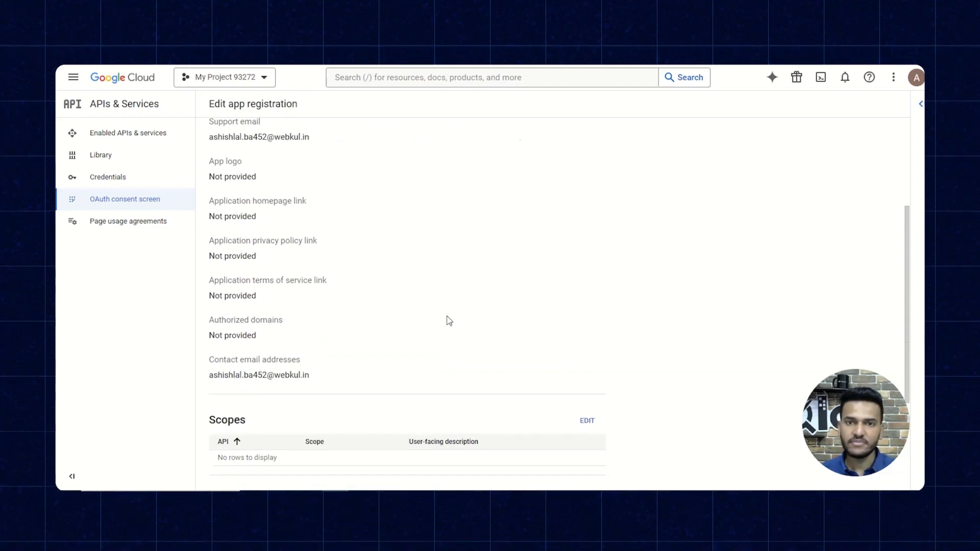
{"action": "scroll", "coordinate": [449, 321], "scroll_direction": "down", "scroll_amount": 3}
{"action": "left_click", "coordinate": [276, 468]}
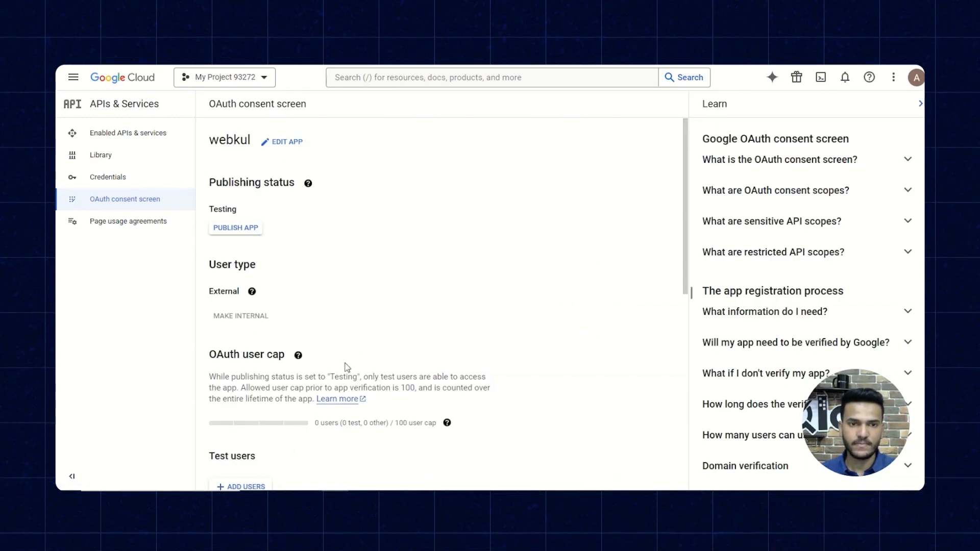
{"action": "scroll", "coordinate": [366, 353], "scroll_direction": "down", "scroll_amount": 6}
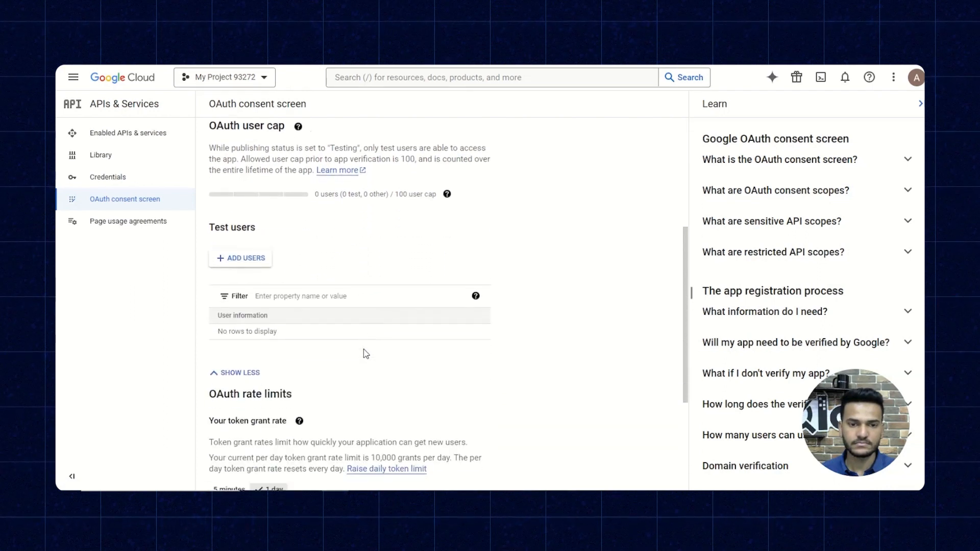
{"action": "scroll", "coordinate": [366, 354], "scroll_direction": "up", "scroll_amount": 8}
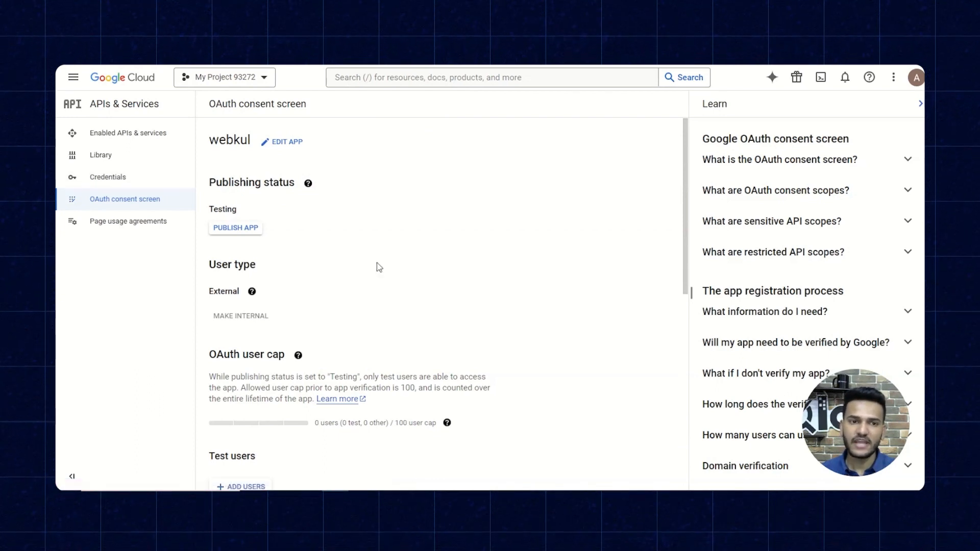
- Open the credentials, switch to the project My Project 78700, and show the client ID and secret of Web client 1
{"action": "left_click", "coordinate": [132, 187]}
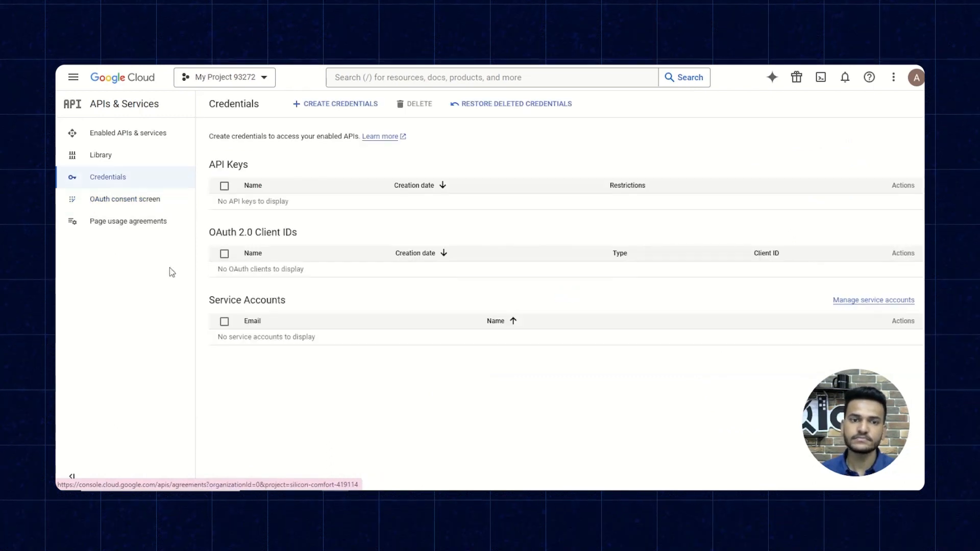
{"action": "left_click", "coordinate": [264, 81]}
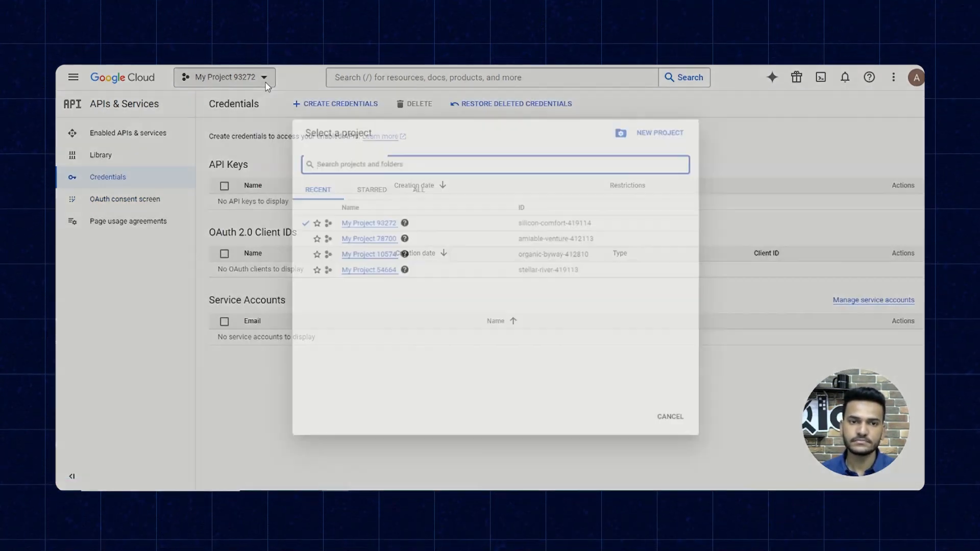
{"action": "left_click", "coordinate": [363, 245]}
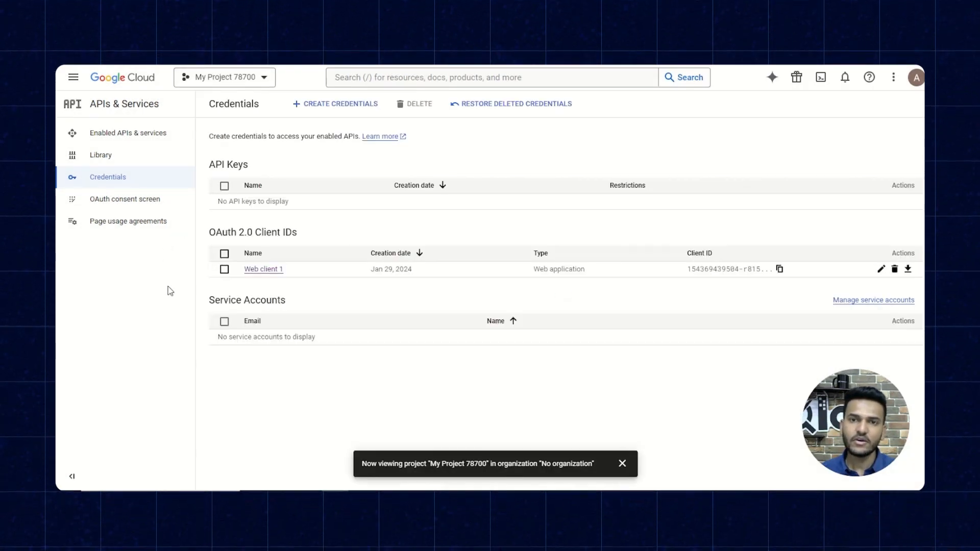
{"action": "left_click", "coordinate": [123, 187]}
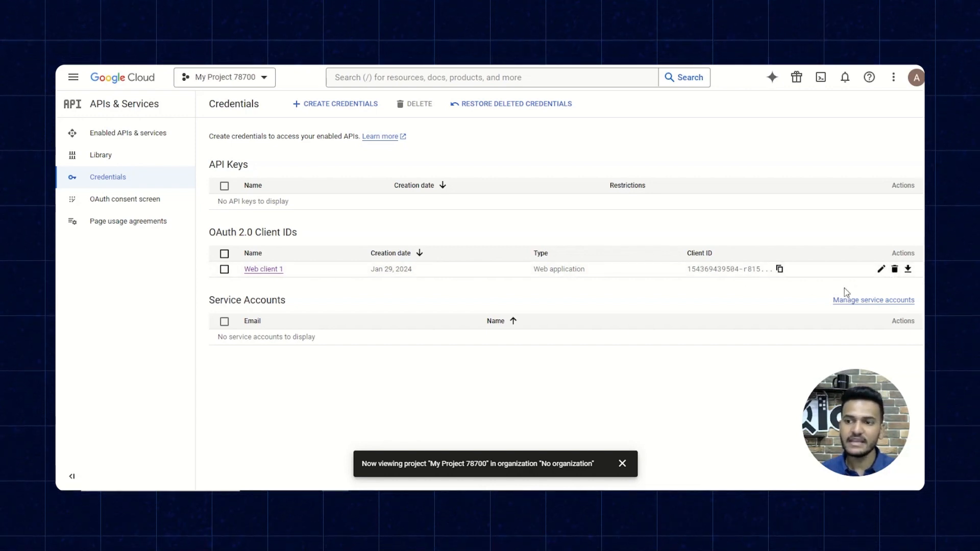
{"action": "left_click", "coordinate": [909, 270]}
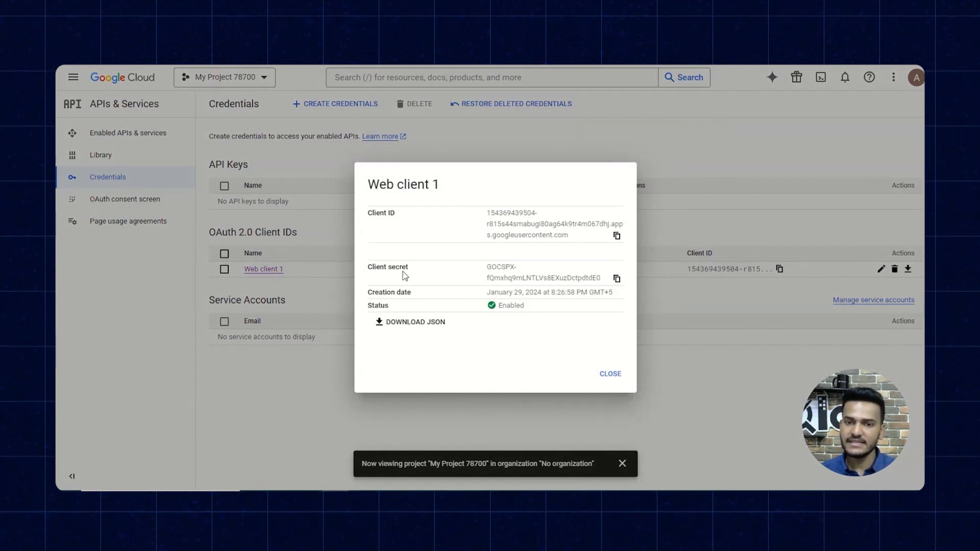
- Copy the client ID of Web client 1 into the Google Client ID field of the QloApps calendar sync module configuration
{"action": "left_click", "coordinate": [617, 237]}
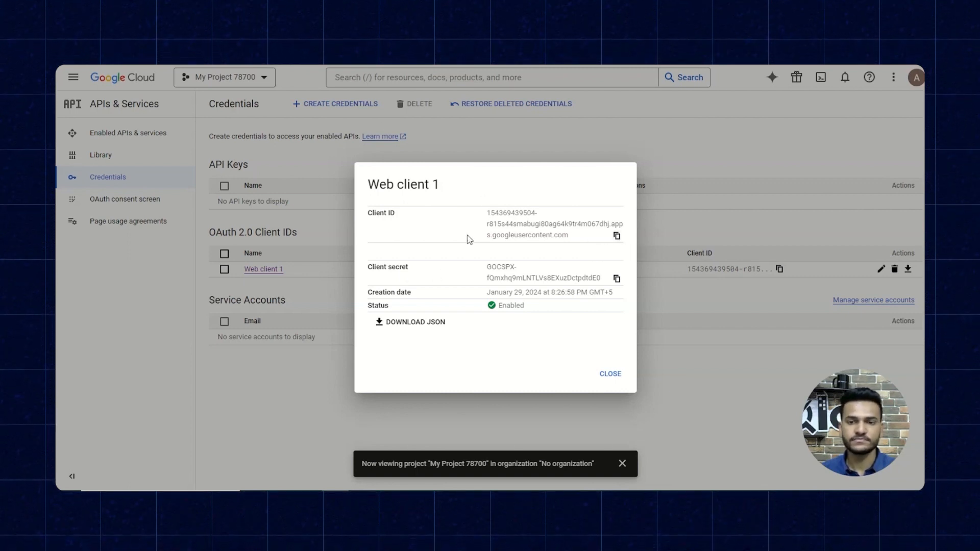
{"action": "left_click", "coordinate": [617, 236]}
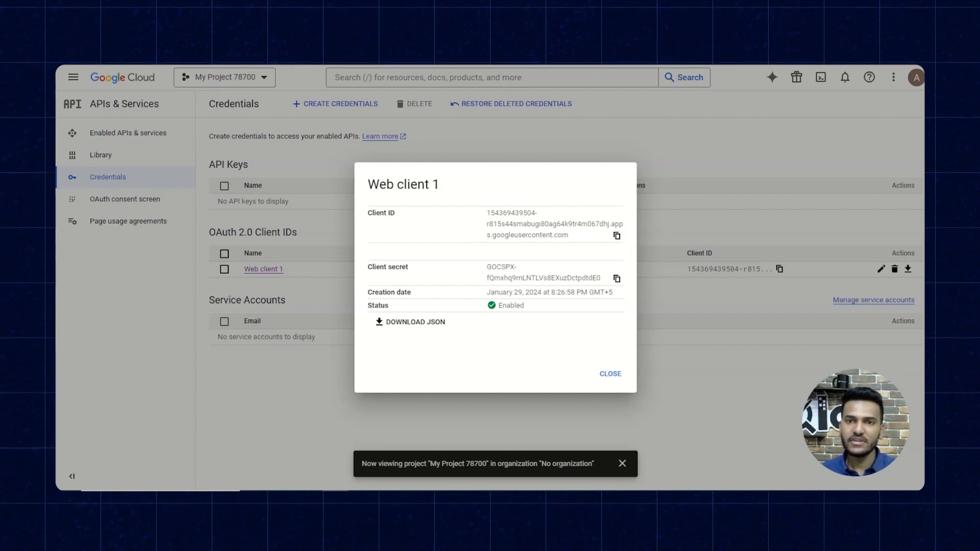
{"action": "left_click", "coordinate": [220, 38]}
{"action": "left_click", "coordinate": [348, 254]}
{"action": "key", "text": "ctrl+v"}
{"action": "left_click", "coordinate": [341, 279]}
- Copy the client secret of Web client 1 into the QloApps Google Client Secret field, then save and confirm the API credentials
{"action": "left_click", "coordinate": [376, 38]}
{"action": "left_click", "coordinate": [617, 278]}
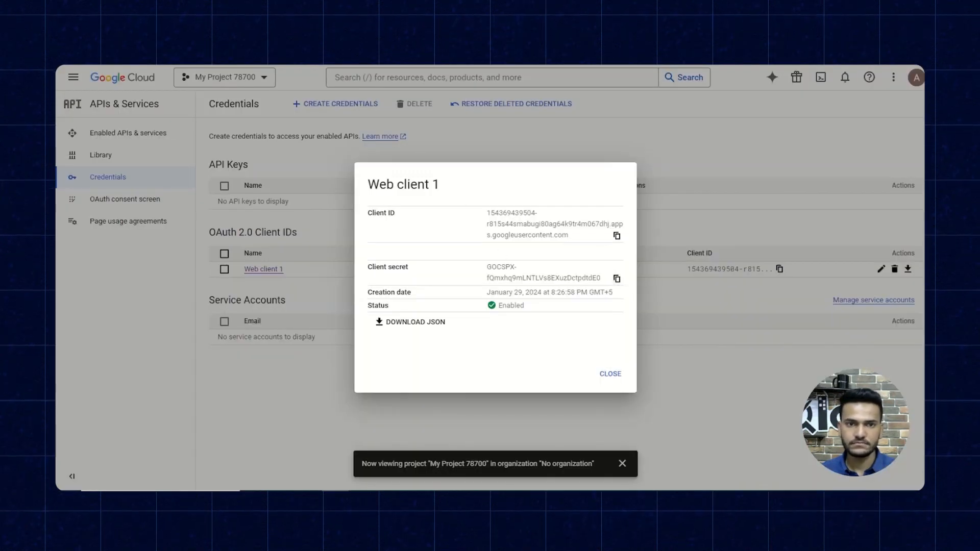
{"action": "left_click", "coordinate": [230, 41]}
{"action": "key", "text": "ctrl+v"}
{"action": "scroll", "coordinate": [790, 307], "scroll_direction": "down", "scroll_amount": 1}
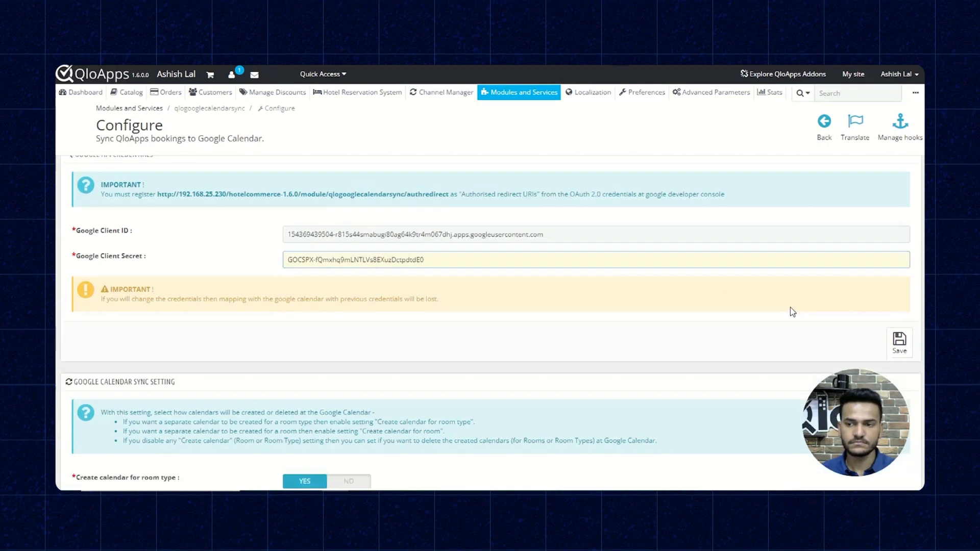
{"action": "scroll", "coordinate": [790, 312], "scroll_direction": "down", "scroll_amount": 2}
{"action": "left_click", "coordinate": [894, 266]}
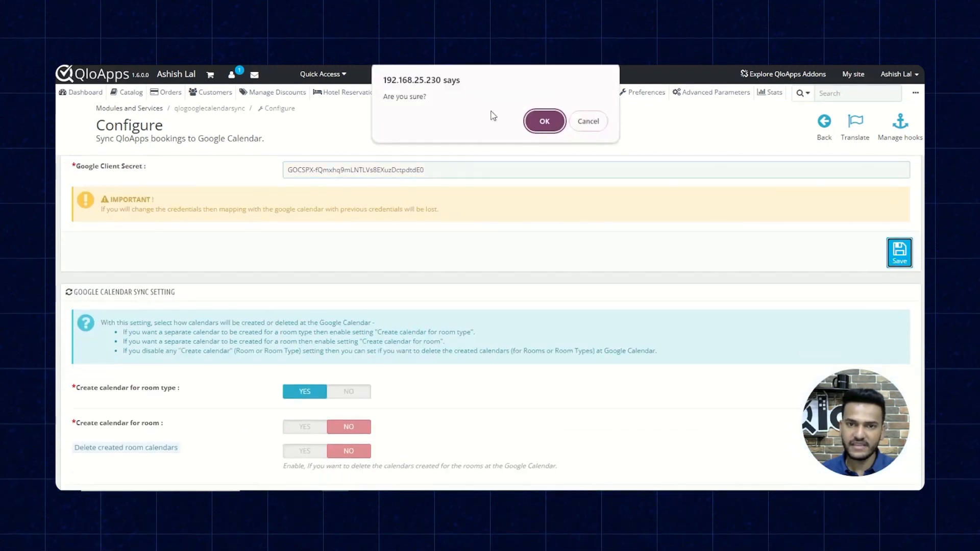
{"action": "left_click", "coordinate": [544, 121]}
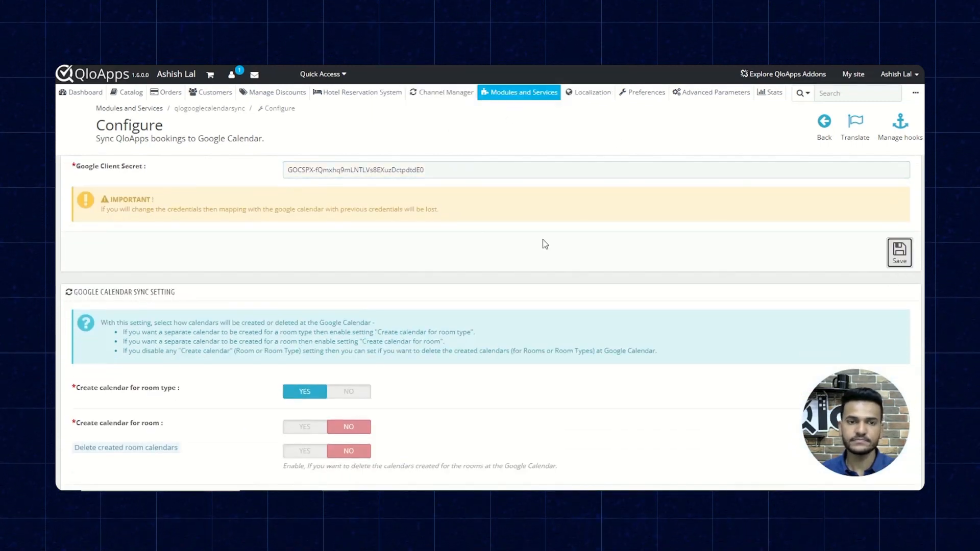
- Examine the module's Google Calendar sync settings, calendar deletion and syncing information, and cron job section
{"action": "scroll", "coordinate": [361, 335], "scroll_direction": "down", "scroll_amount": 4}
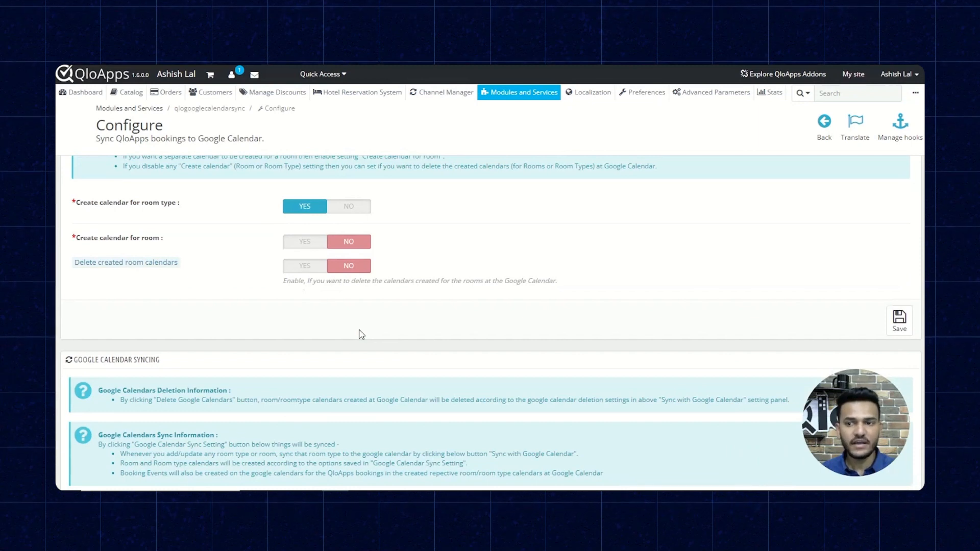
{"action": "scroll", "coordinate": [361, 334], "scroll_direction": "down", "scroll_amount": 1}
{"action": "scroll", "coordinate": [897, 285], "scroll_direction": "down", "scroll_amount": 1}
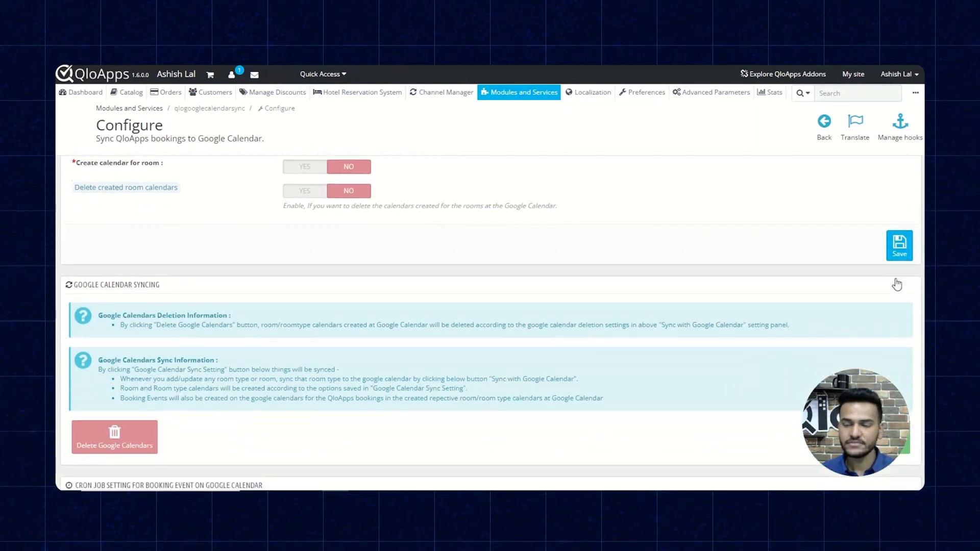
{"action": "scroll", "coordinate": [883, 284], "scroll_direction": "down", "scroll_amount": 1}
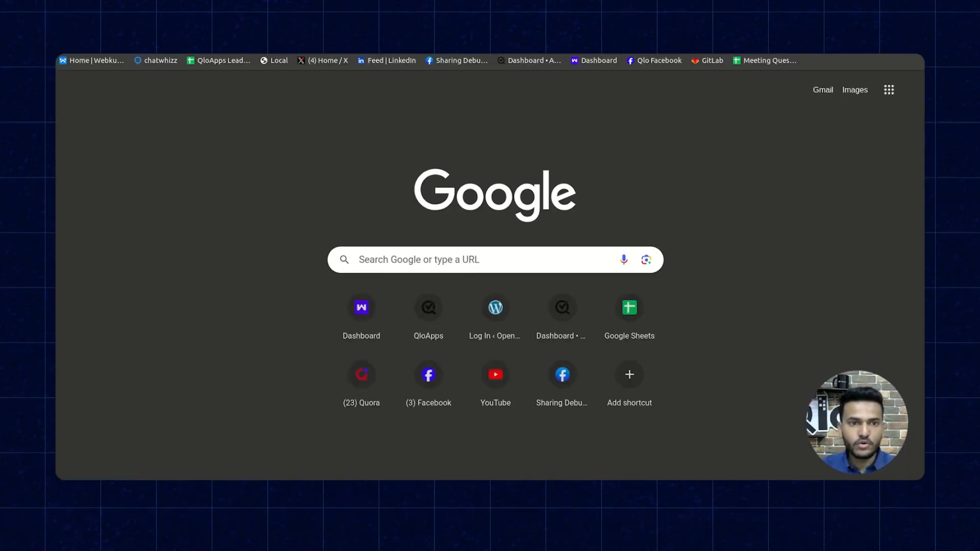
- Open Google Calendar in the browser and look through the room calendars listed under My calendars
{"action": "type", "text": "go"}
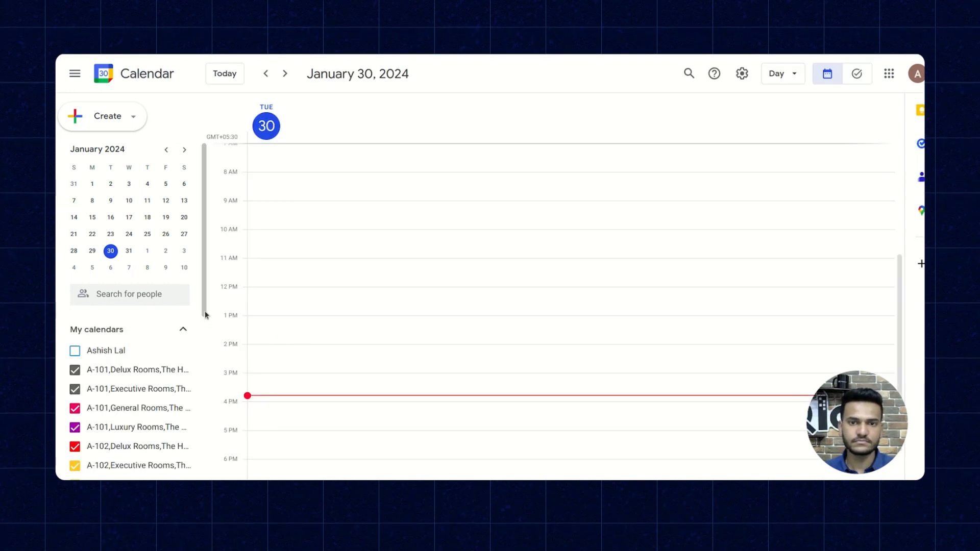
{"action": "left_click_drag", "start_coordinate": [205, 314], "coordinate": [202, 395]}
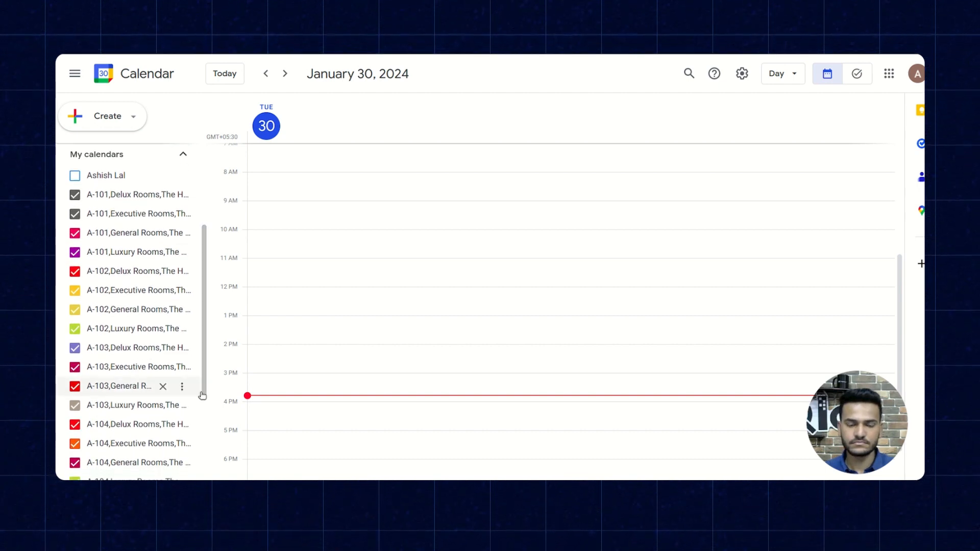